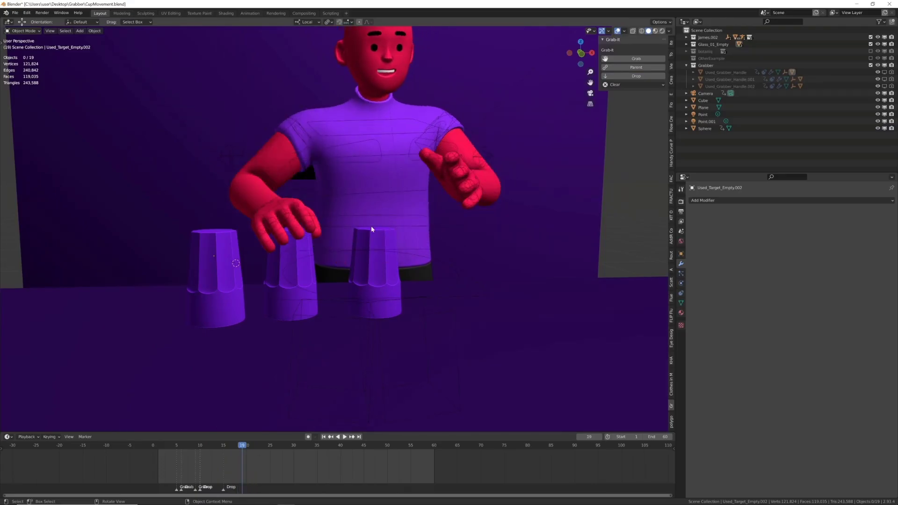
Set a Grab on the character's right hand bone c_hand_ik.r at frame 19.
{"action": "left_click", "coordinate": [291, 200]}
{"action": "key", "text": "q"}
{"action": "left_click", "coordinate": [291, 200]}
{"action": "left_click", "coordinate": [294, 201]}
{"action": "middle_click_drag", "start_coordinate": [294, 201], "coordinate": [296, 217]}
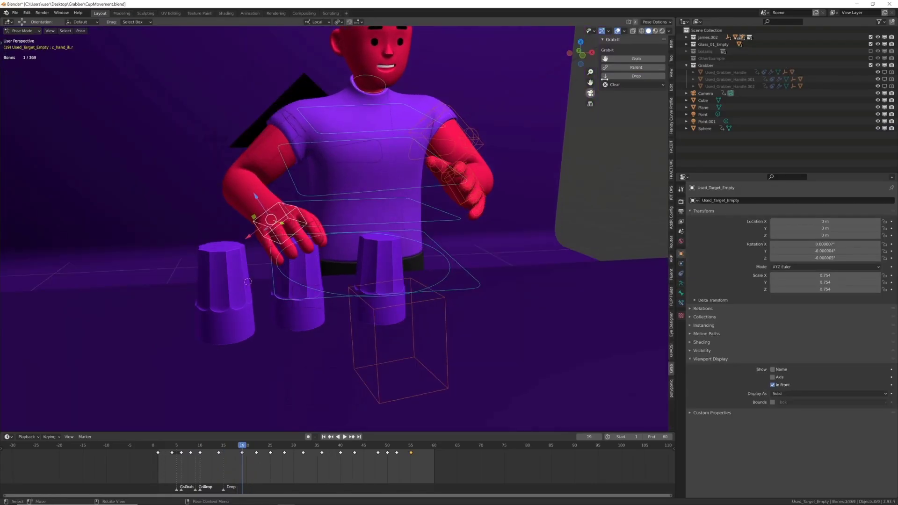
{"action": "left_click", "coordinate": [612, 60]}
Parent the middle cup to the grabbing hand and advance the animation three frames.
{"action": "left_click", "coordinate": [305, 273]}
{"action": "left_click", "coordinate": [611, 67]}
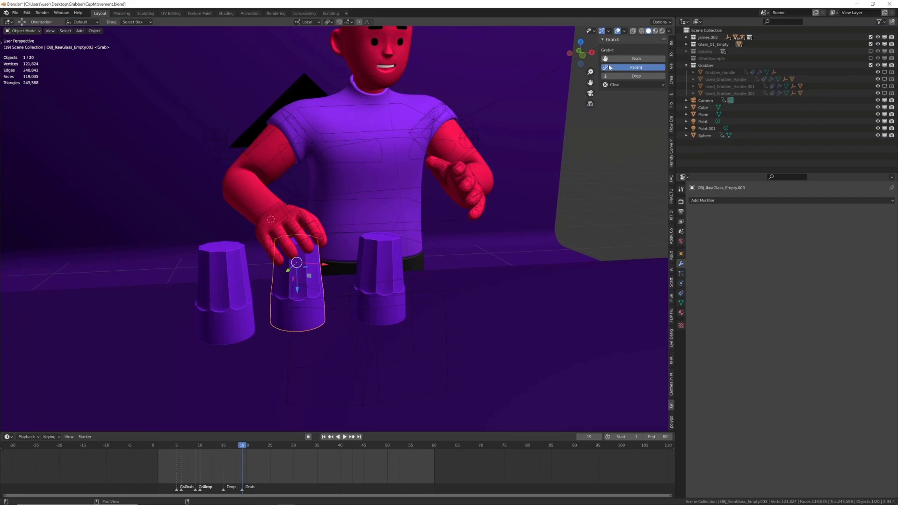
{"action": "key", "text": "Right"}
{"action": "key", "text": "Right"}
{"action": "key", "text": "Right"}
{"action": "key", "text": "Right"}
{"action": "key", "text": "Right"}
{"action": "key", "text": "Right"}
{"action": "key", "text": "Right"}
{"action": "key", "text": "Right"}
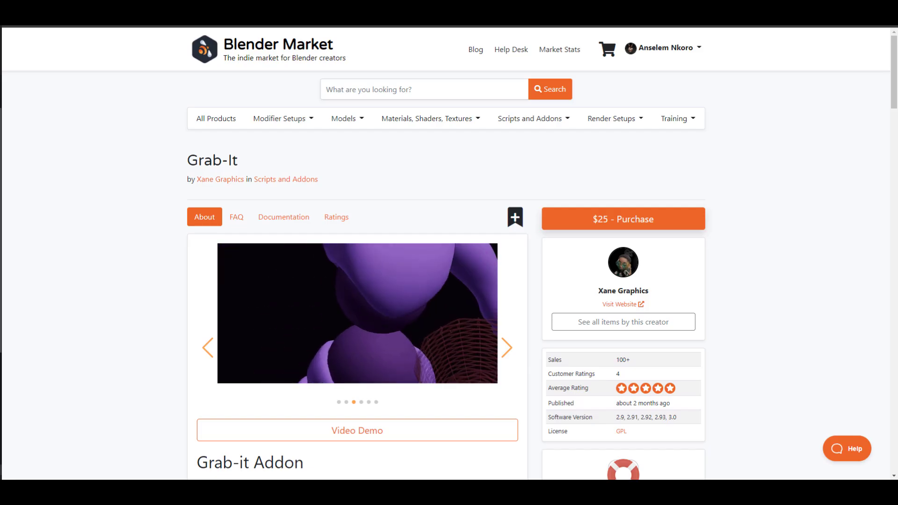
Switch to the Grab-It product page on Blender Market and look through its preview image gallery.
{"action": "left_click", "coordinate": [505, 350]}
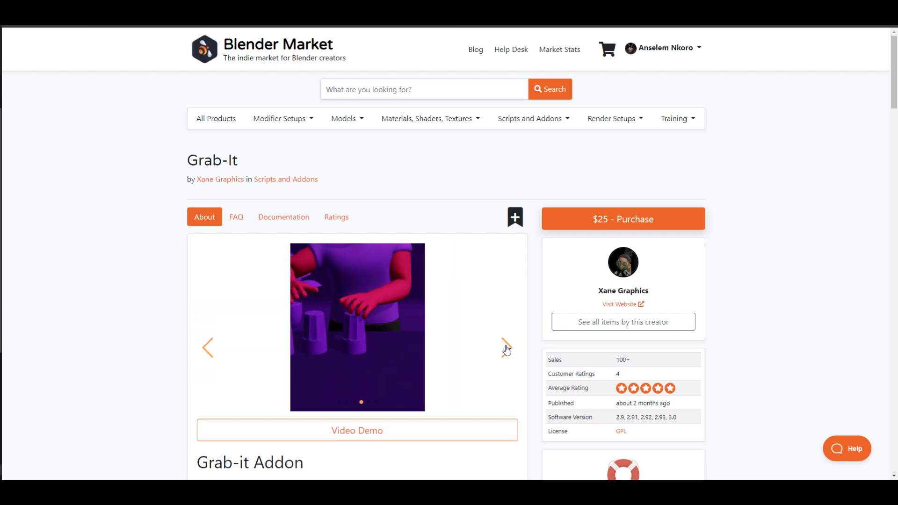
{"action": "left_click", "coordinate": [506, 349]}
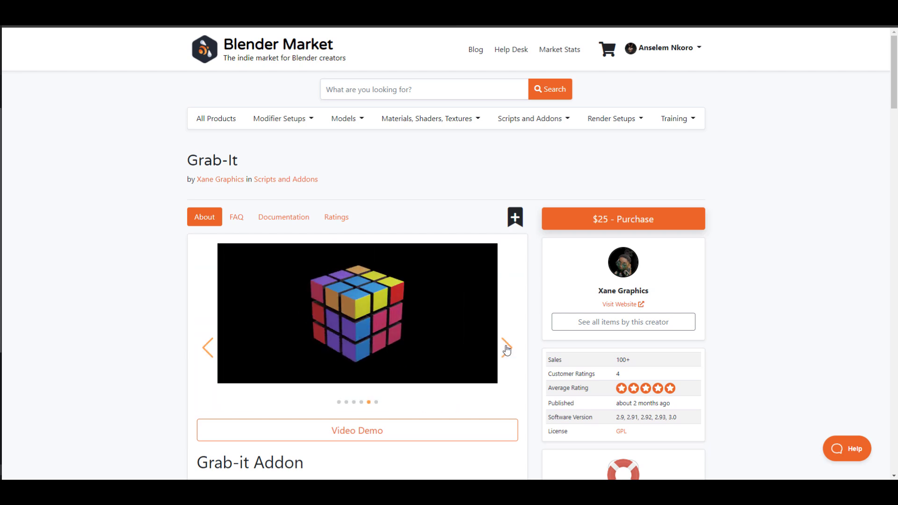
{"action": "left_click", "coordinate": [506, 349]}
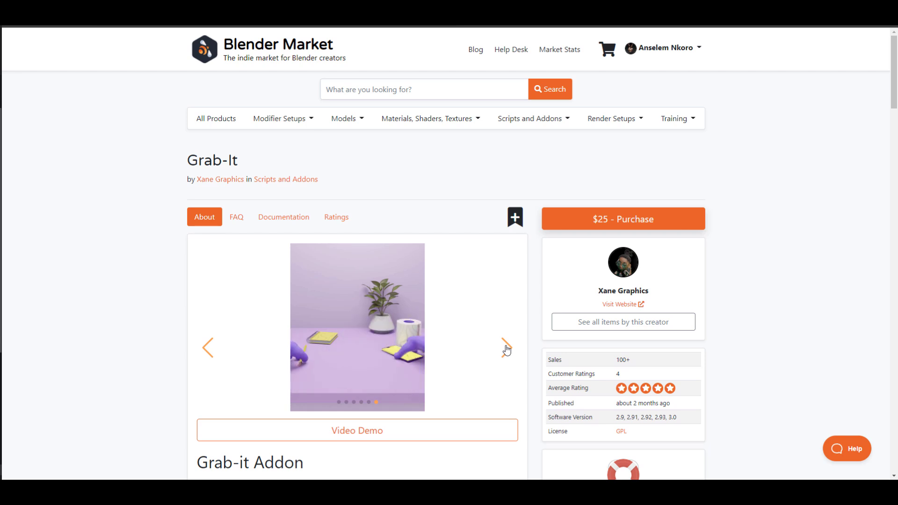
{"action": "left_click", "coordinate": [507, 349]}
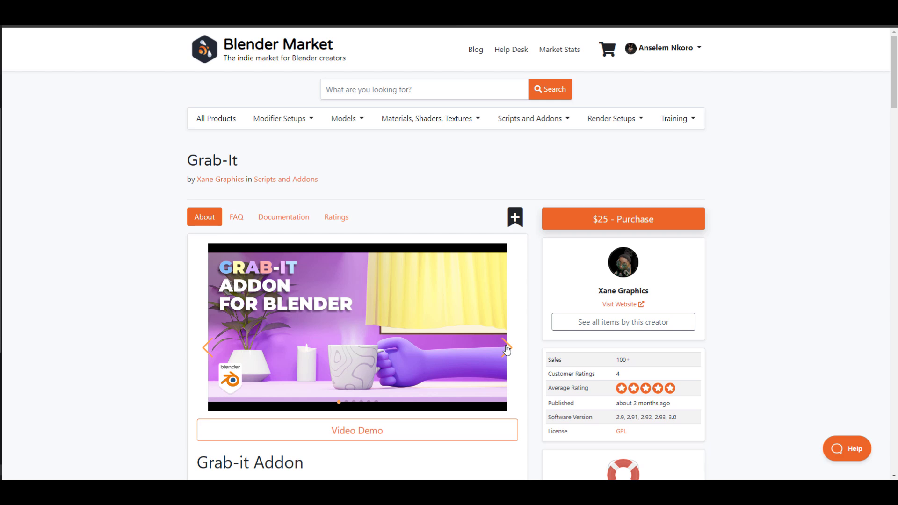
{"action": "left_click", "coordinate": [507, 349]}
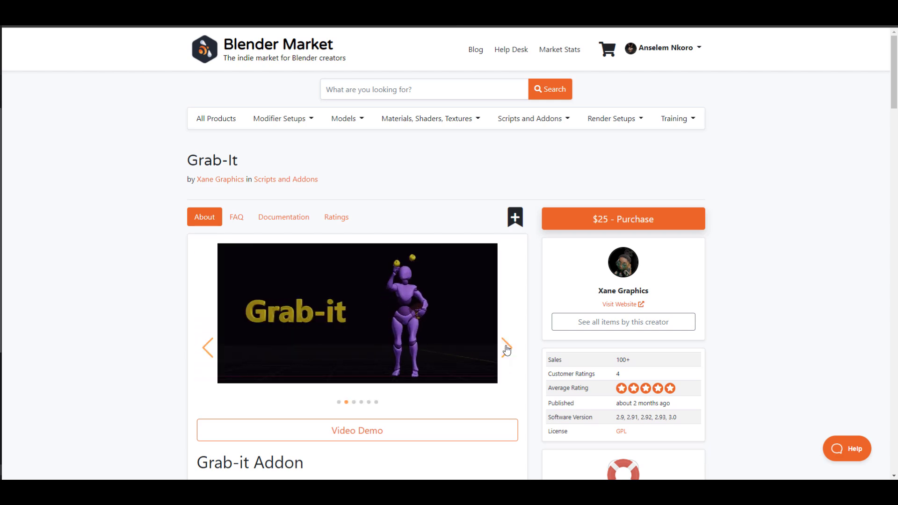
{"action": "left_click", "coordinate": [506, 349]}
{"action": "scroll", "coordinate": [538, 341], "scroll_direction": "down", "scroll_amount": 3}
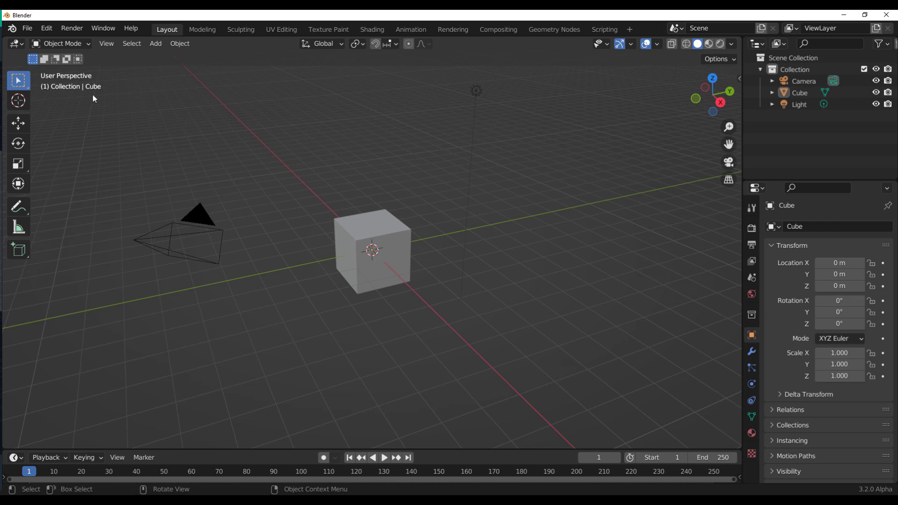
In Blender, open the Preferences and show the Grab-It add-on's controls in the 3D viewport.
{"action": "left_click", "coordinate": [46, 28]}
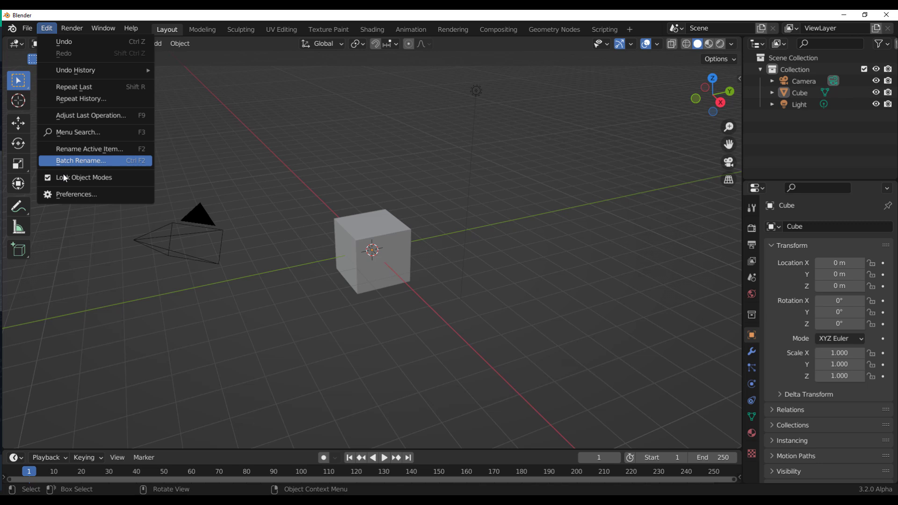
{"action": "left_click", "coordinate": [63, 194]}
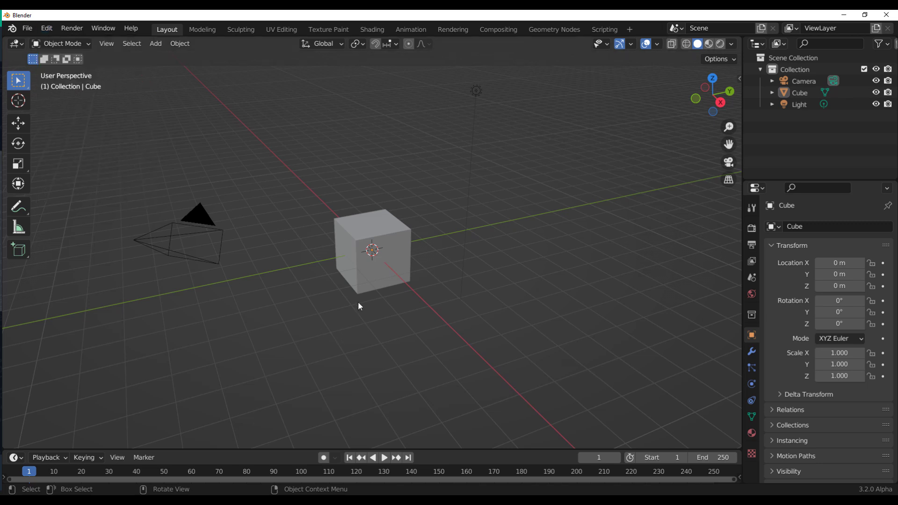
{"action": "middle_click_drag", "start_coordinate": [357, 277], "coordinate": [440, 253]}
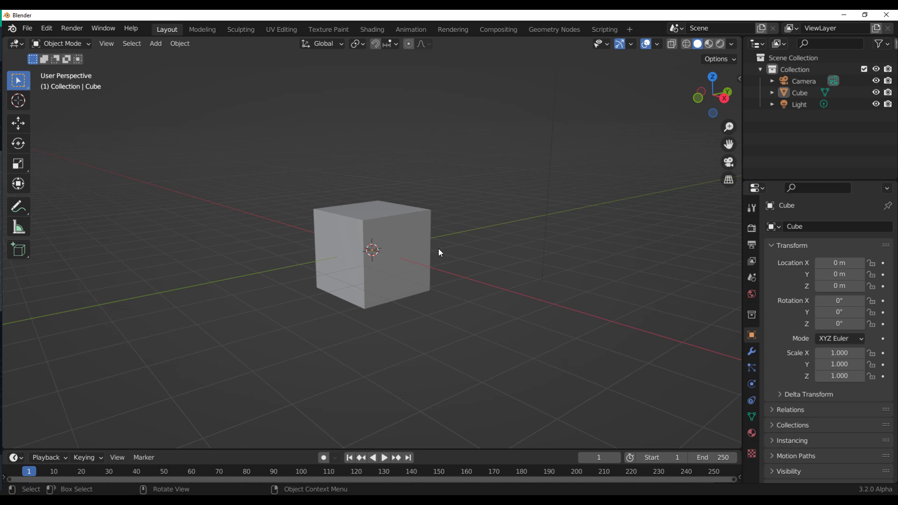
{"action": "key", "text": "n"}
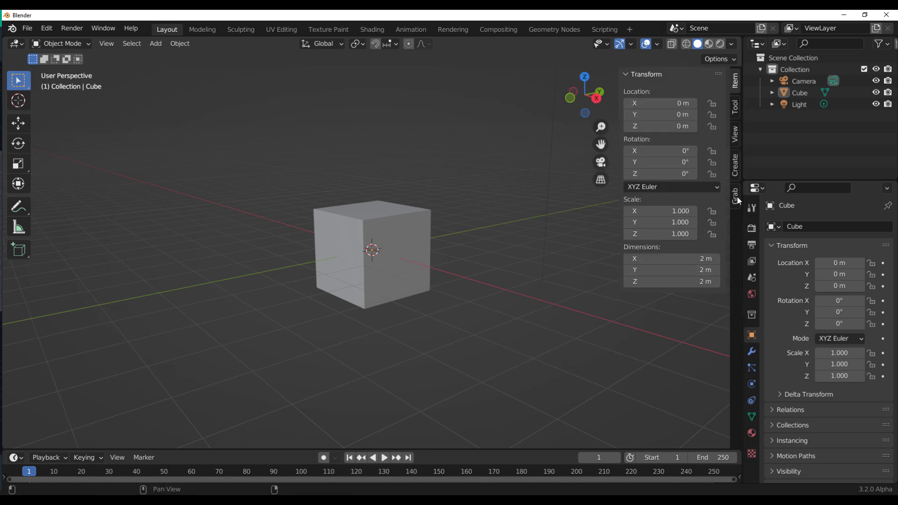
{"action": "left_click", "coordinate": [736, 199]}
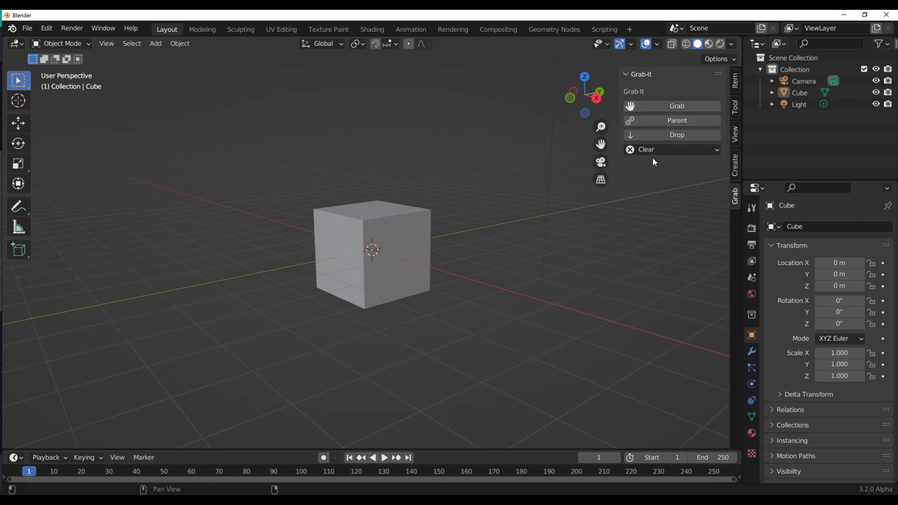
Duplicate the default cube and place the copy above it at about X -0.8 m, Y 0.6 m, Z 2.4 m.
{"action": "left_click", "coordinate": [388, 252]}
{"action": "middle_click_drag", "start_coordinate": [405, 266], "coordinate": [438, 279]}
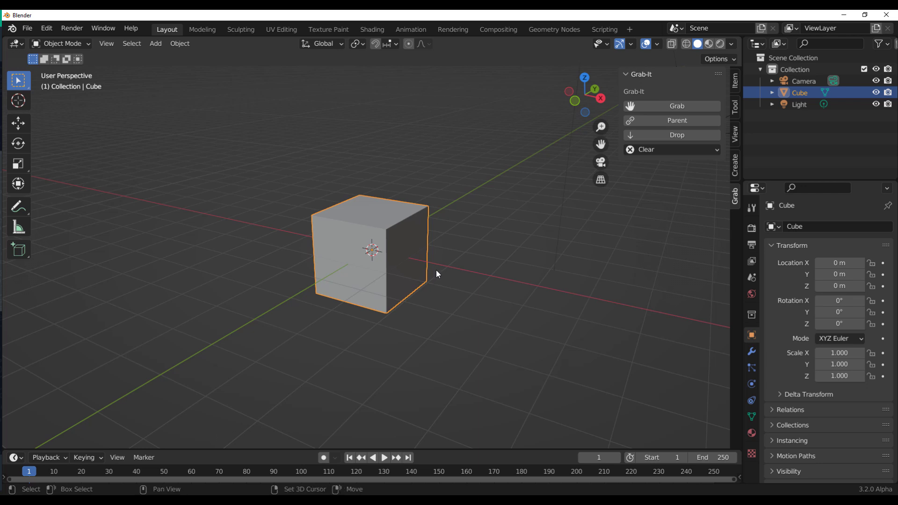
{"action": "key", "text": "shift+d"}
{"action": "left_click", "coordinate": [433, 195]}
{"action": "middle_click_drag", "start_coordinate": [434, 195], "coordinate": [393, 192]}
With auto keying on, move the upper cube to about X -5.4 m on frame 1 and about X 5.5 m on frame 20.
{"action": "left_click", "coordinate": [18, 124]}
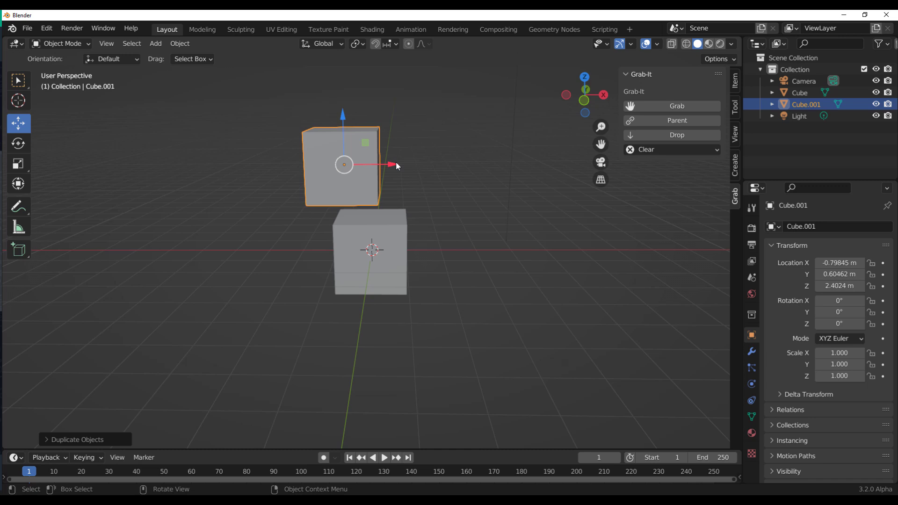
{"action": "left_click_drag", "start_coordinate": [397, 166], "coordinate": [229, 167]}
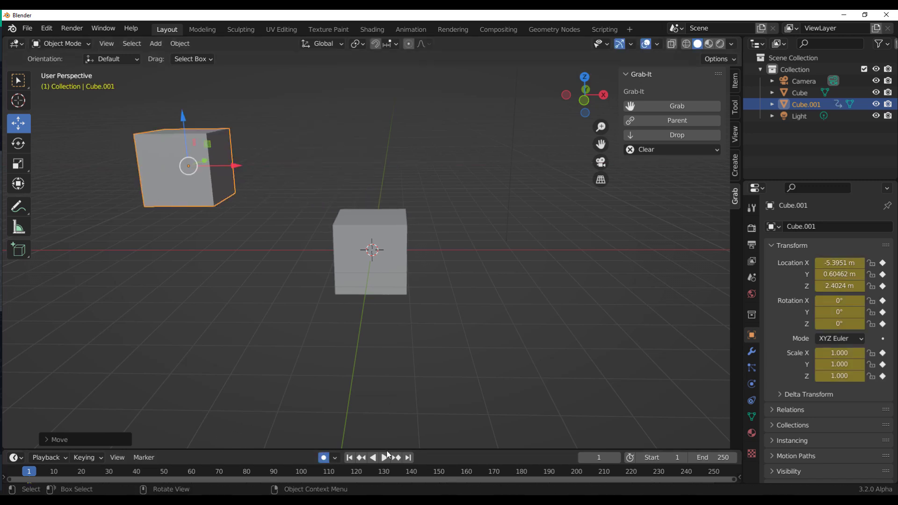
{"action": "left_click_drag", "start_coordinate": [28, 472], "coordinate": [146, 401]}
{"action": "key", "text": "space"}
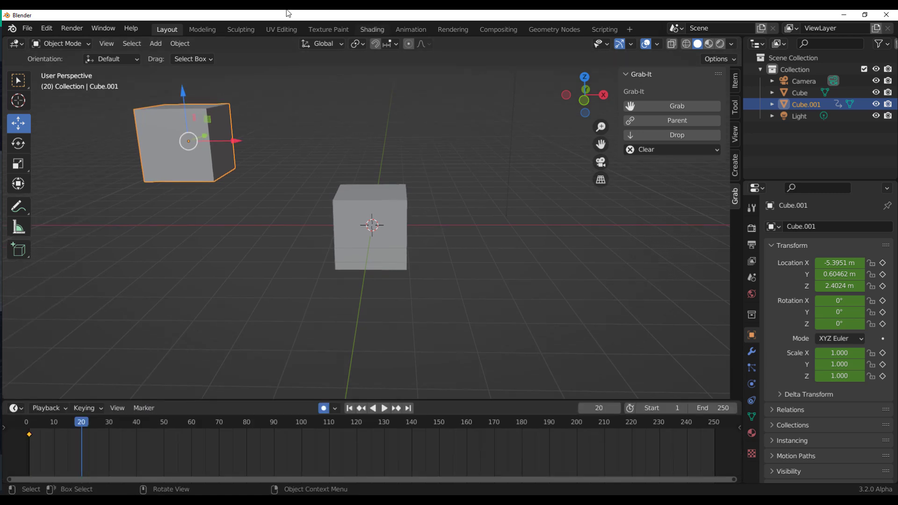
{"action": "left_click_drag", "start_coordinate": [256, 144], "coordinate": [633, 141]}
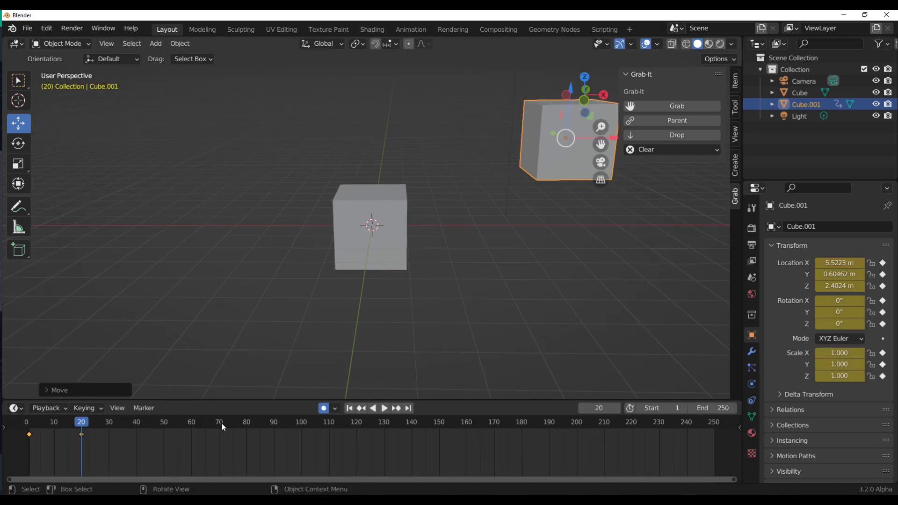
Key the upper cube at about X -4.7 m on frame 40 and turn auto keying off.
{"action": "key", "text": "space"}
{"action": "left_click_drag", "start_coordinate": [86, 427], "coordinate": [136, 426]}
{"action": "key", "text": "space"}
{"action": "left_click_drag", "start_coordinate": [613, 137], "coordinate": [230, 172]}
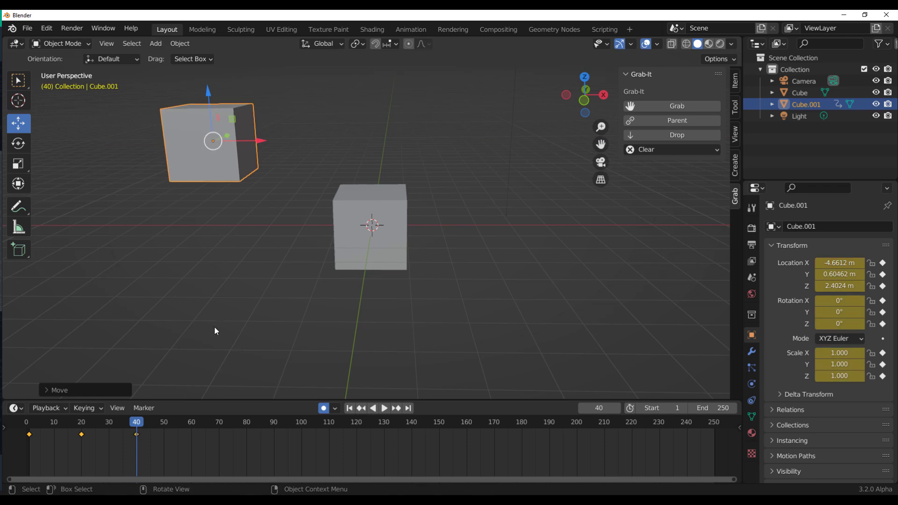
{"action": "left_click", "coordinate": [323, 411]}
Play the upper cube's animation from the start to check its back-and-forth motion.
{"action": "left_click_drag", "start_coordinate": [136, 424], "coordinate": [28, 419]}
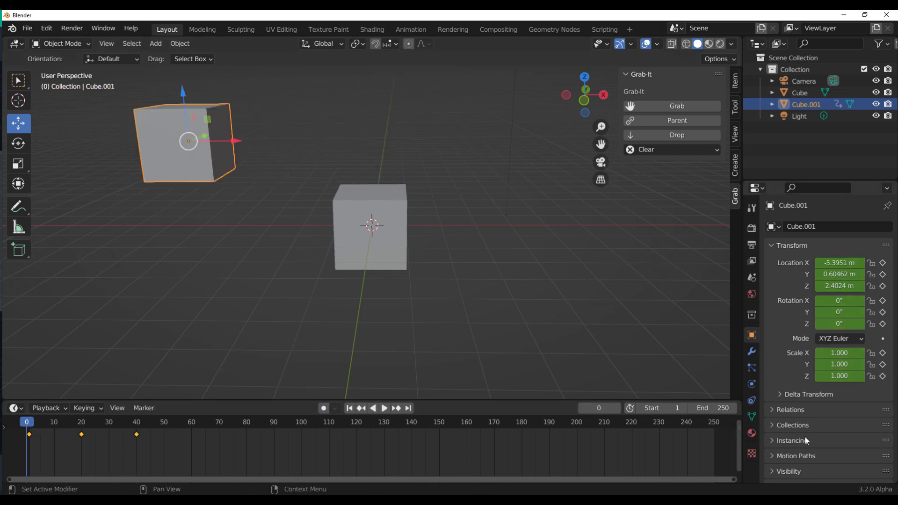
{"action": "key", "text": "space"}
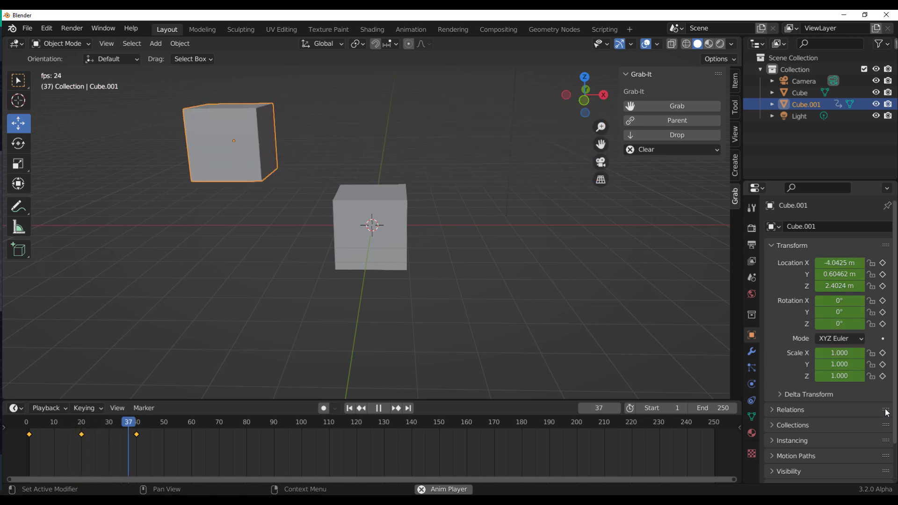
{"action": "key", "text": "space"}
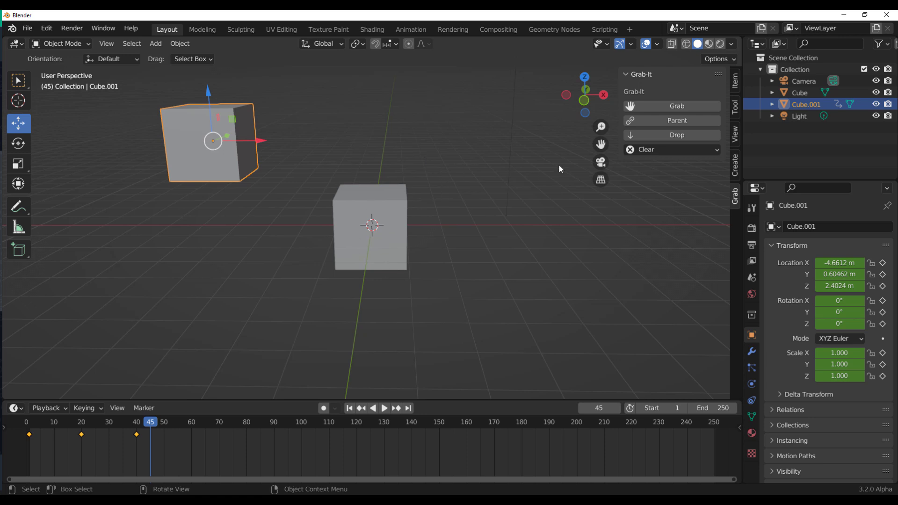
At frame 10, set a Grab on the upper cube and parent the lower cube to it.
{"action": "left_click_drag", "start_coordinate": [150, 428], "coordinate": [55, 440]}
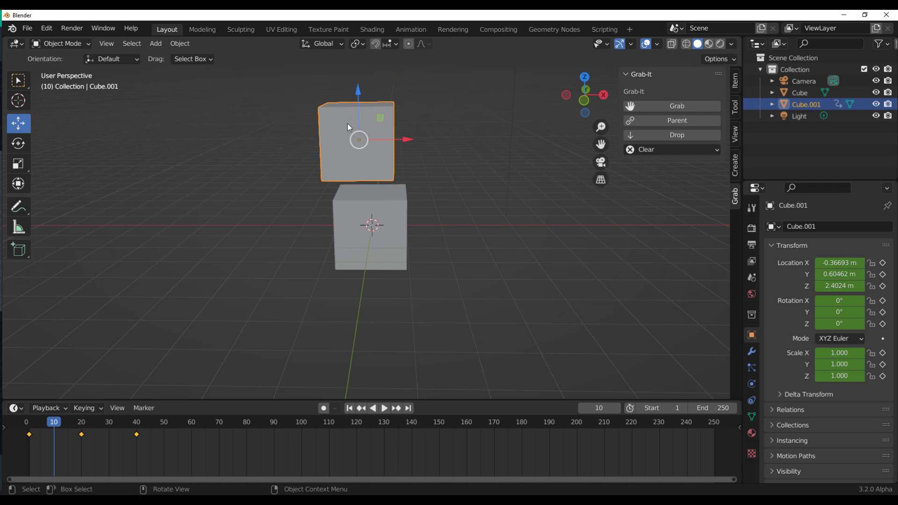
{"action": "left_click", "coordinate": [658, 107]}
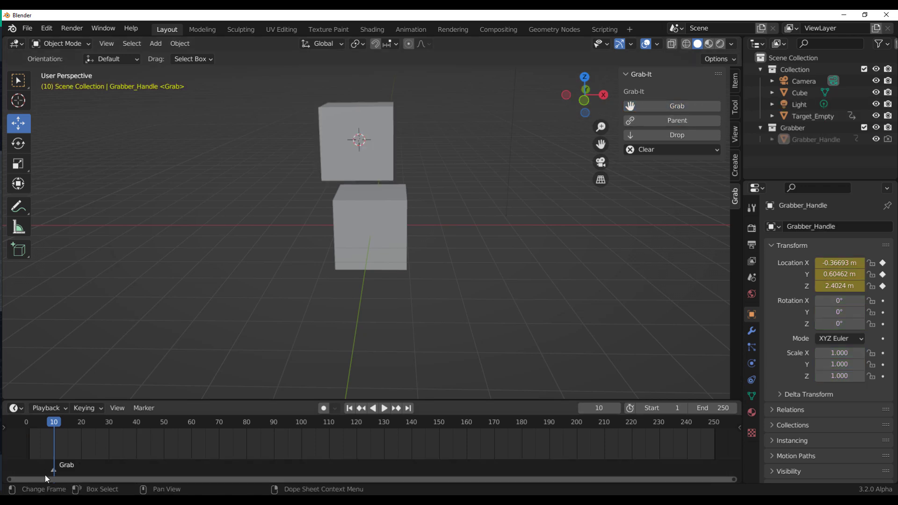
{"action": "left_click", "coordinate": [398, 228]}
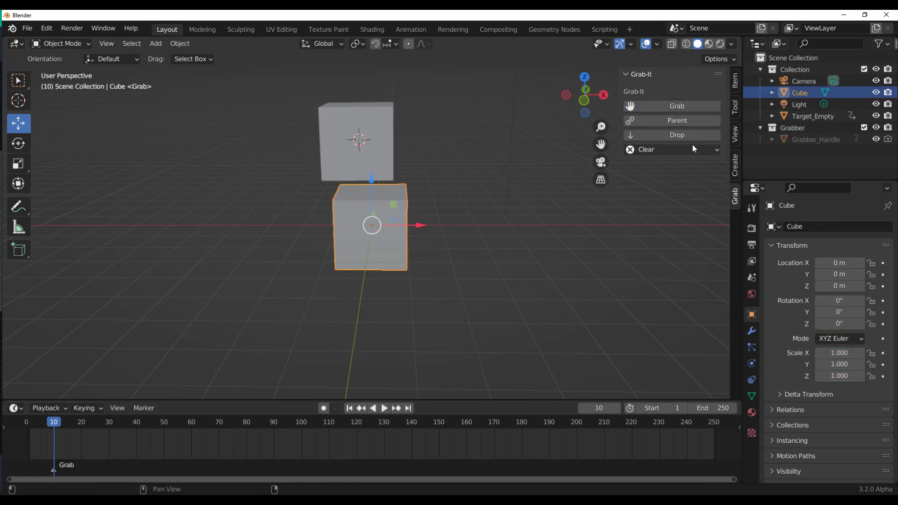
{"action": "left_click", "coordinate": [681, 122]}
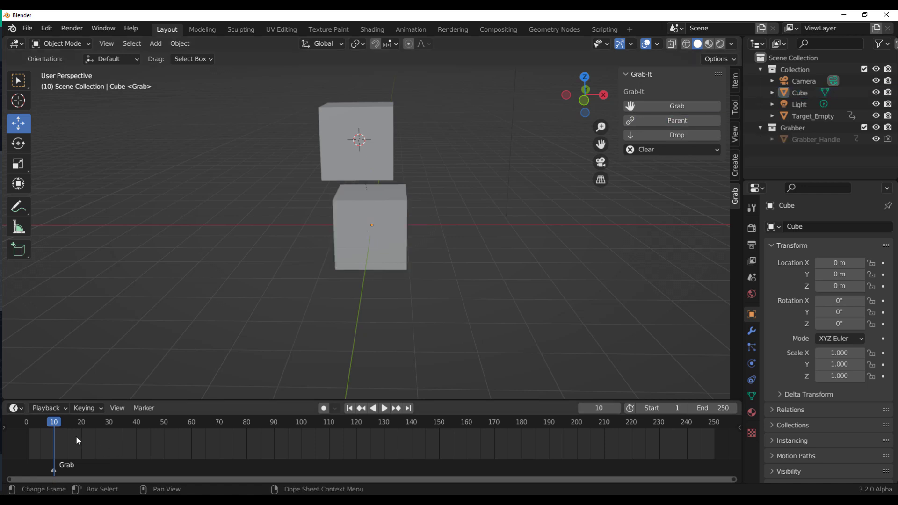
At frame 20, drop the lower cube from the moving upper cube.
{"action": "left_click_drag", "start_coordinate": [56, 426], "coordinate": [82, 431]}
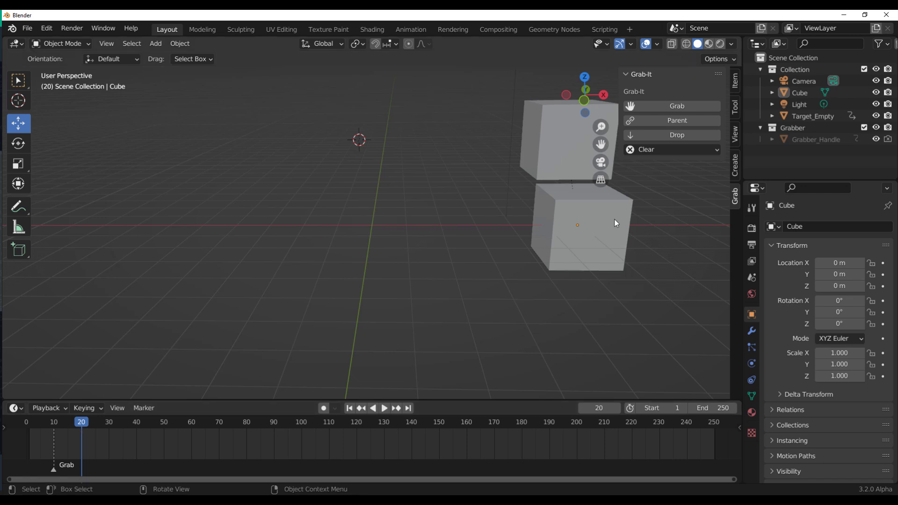
{"action": "left_click", "coordinate": [546, 231]}
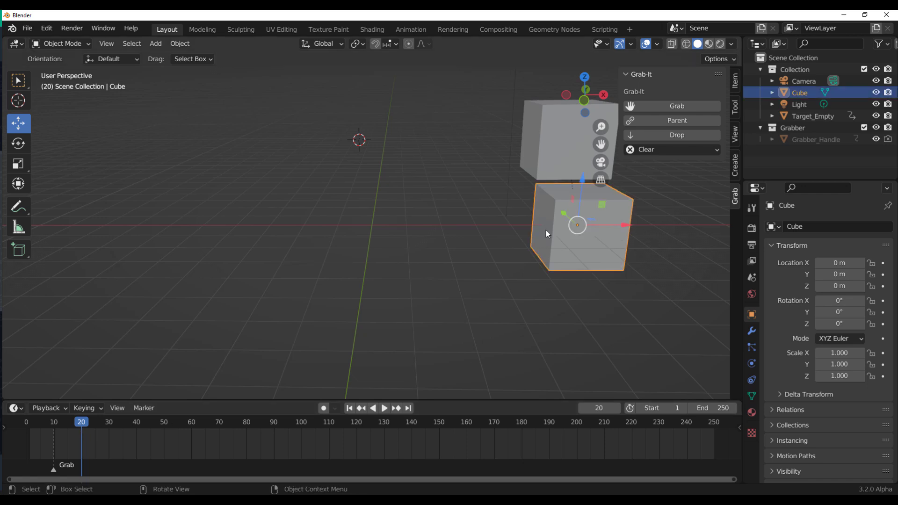
{"action": "left_click", "coordinate": [678, 135]}
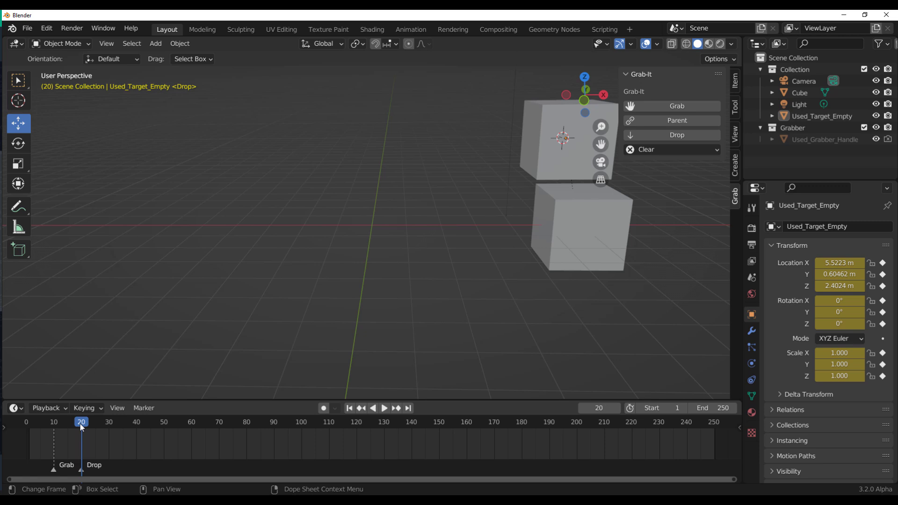
Play the animation to check how the lower cube is grabbed and dropped.
{"action": "key", "text": "space"}
{"action": "key", "text": "shift+Left"}
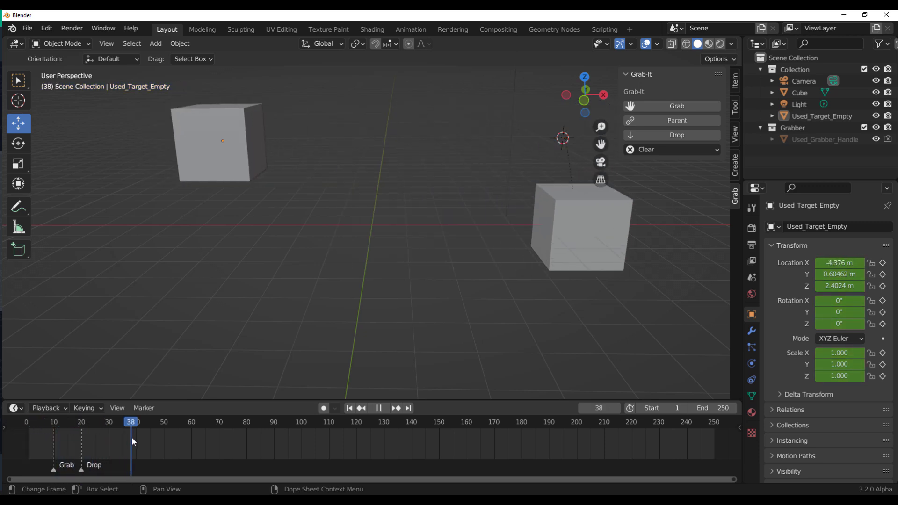
{"action": "key", "text": "space"}
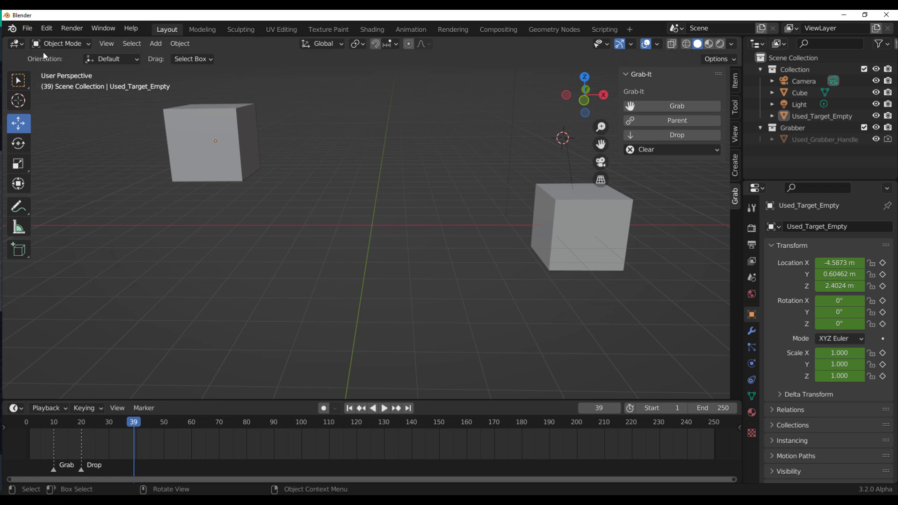
Open Example-1.blend, preview its arm-and-cups animation, and go to frame 5.
{"action": "left_click", "coordinate": [27, 29]}
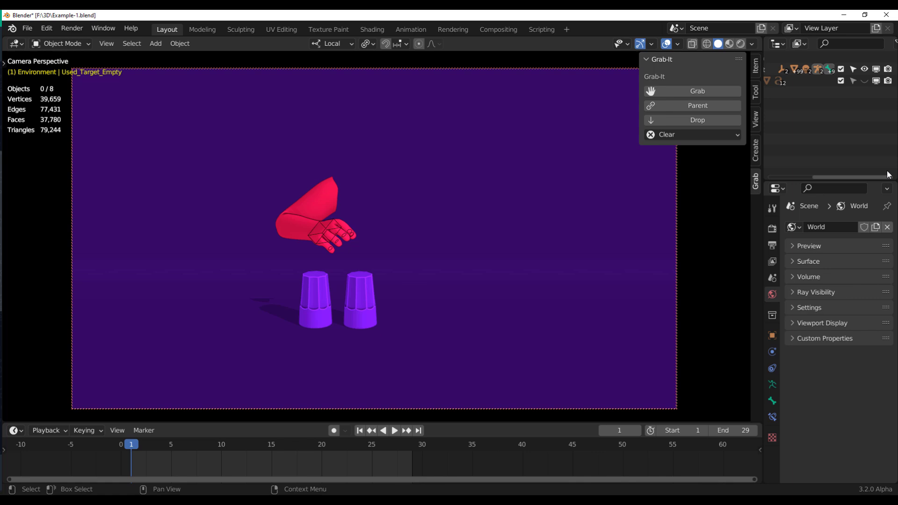
{"action": "left_click", "coordinate": [395, 431]}
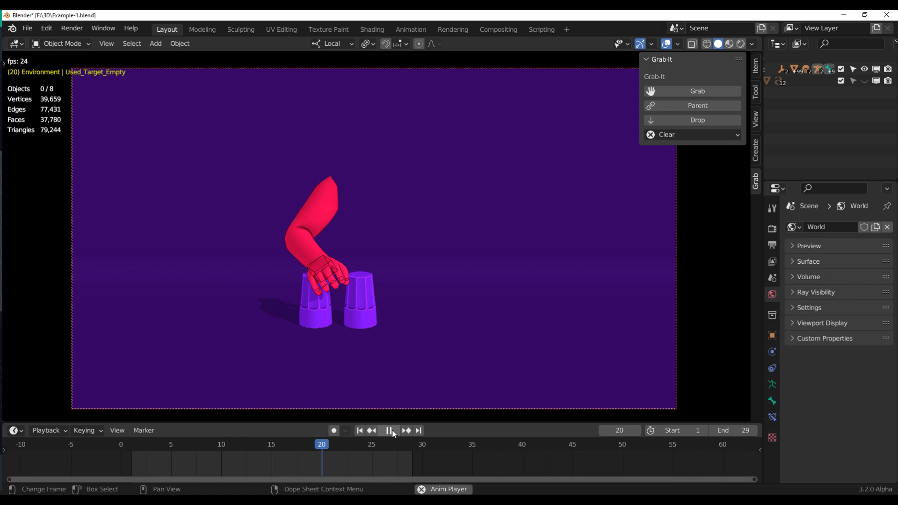
{"action": "left_click", "coordinate": [391, 434]}
{"action": "left_click_drag", "start_coordinate": [135, 459], "coordinate": [171, 460]}
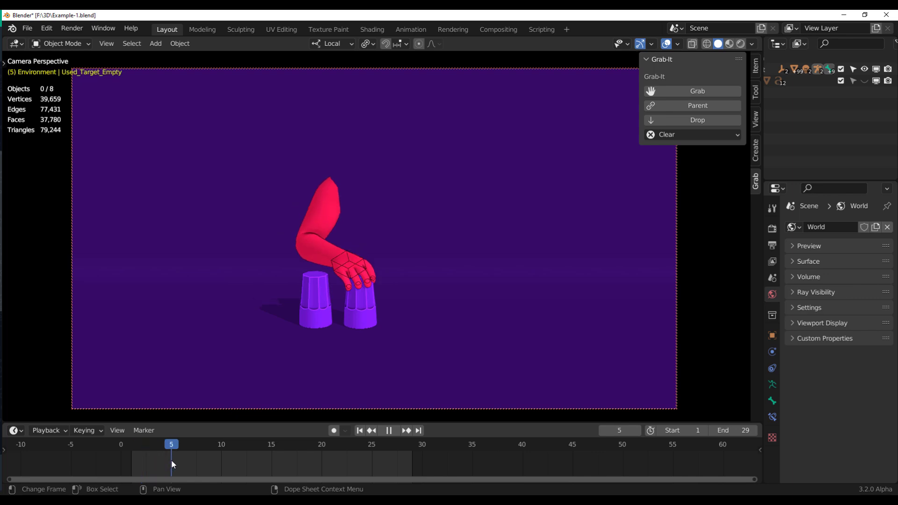
At frame 5, set a Grab on the hand's control box and parent the cup under the hand to it.
{"action": "left_click", "coordinate": [355, 262]}
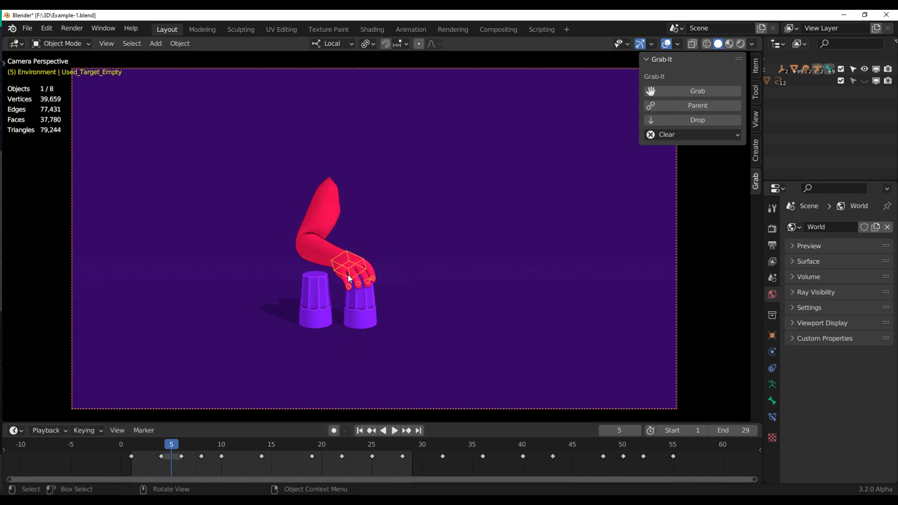
{"action": "left_click", "coordinate": [717, 92]}
{"action": "left_click", "coordinate": [372, 315]}
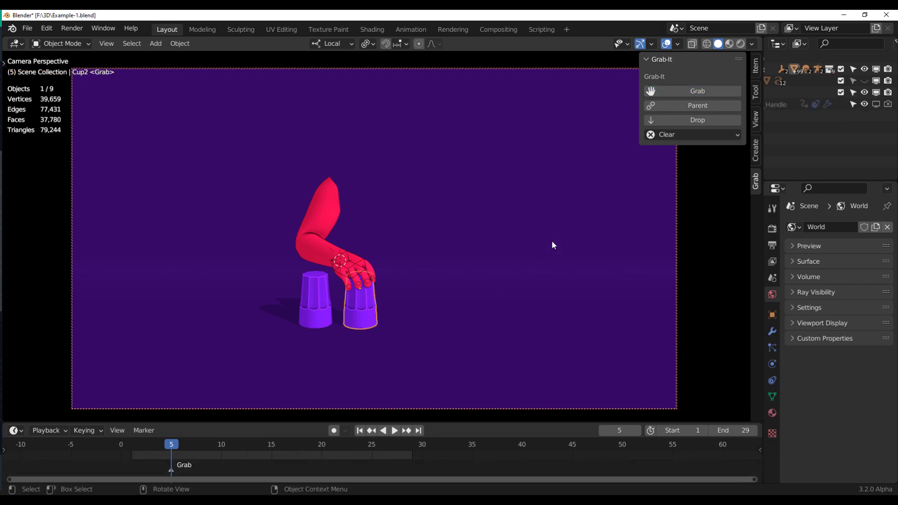
{"action": "left_click", "coordinate": [678, 108]}
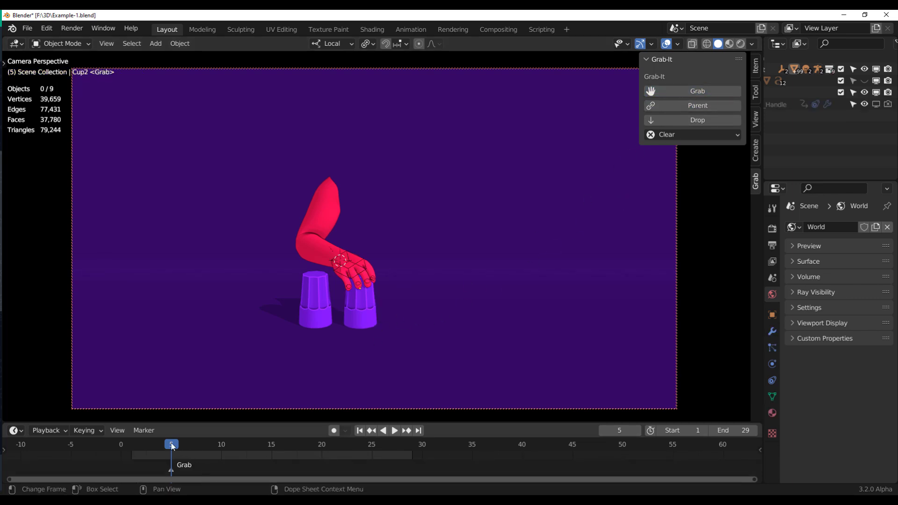
At frame 10, drop the cup held by the hand.
{"action": "left_click_drag", "start_coordinate": [172, 447], "coordinate": [225, 452]}
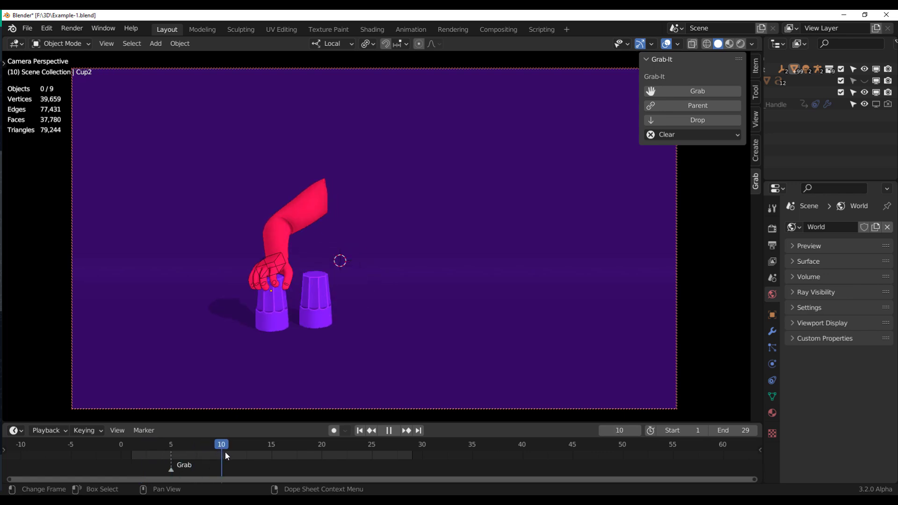
{"action": "key", "text": "space"}
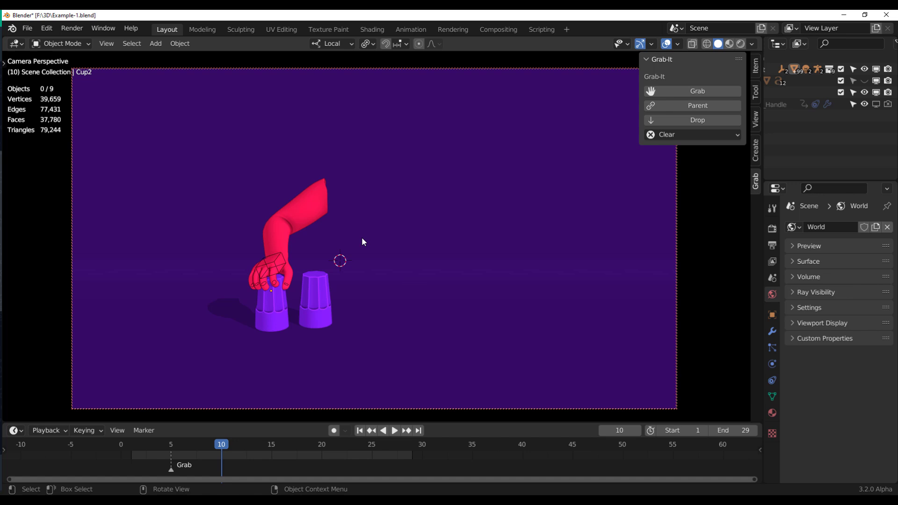
{"action": "left_click", "coordinate": [269, 328]}
{"action": "left_click", "coordinate": [709, 120]}
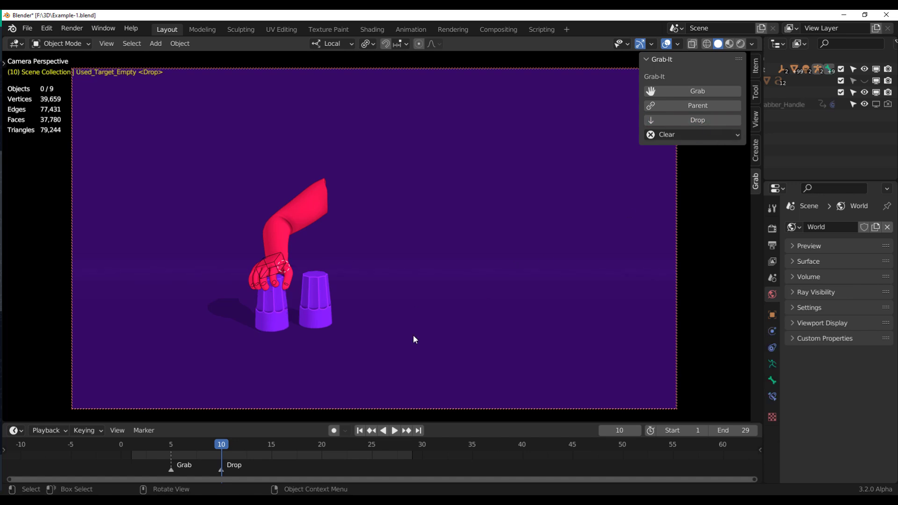
At frame 19, set a Grab on the hand's control box and parent the second cup to it.
{"action": "key", "text": "space"}
{"action": "left_click_drag", "start_coordinate": [220, 443], "coordinate": [314, 456]}
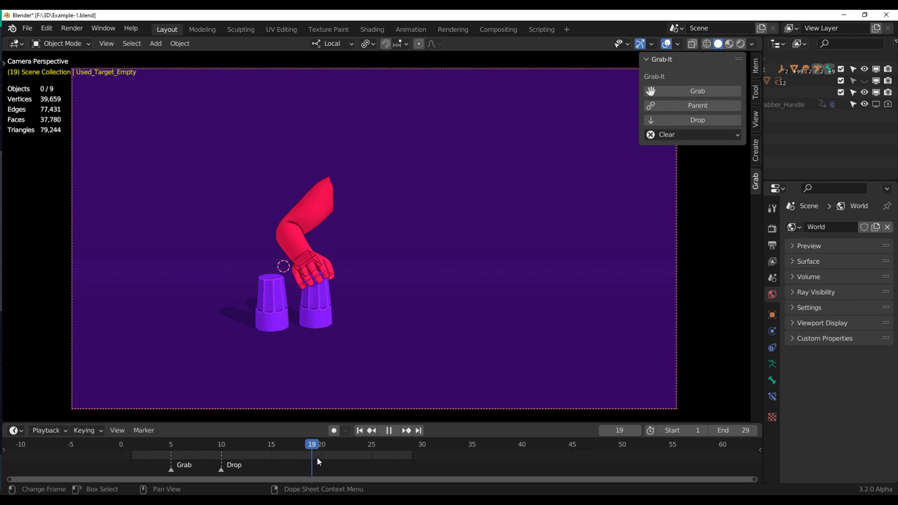
{"action": "key", "text": "space"}
{"action": "left_click", "coordinate": [308, 260]}
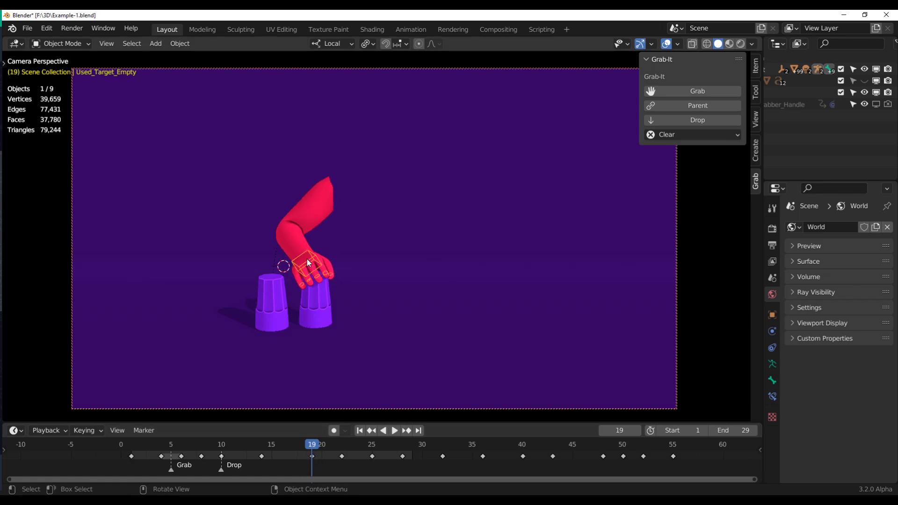
{"action": "left_click", "coordinate": [711, 92]}
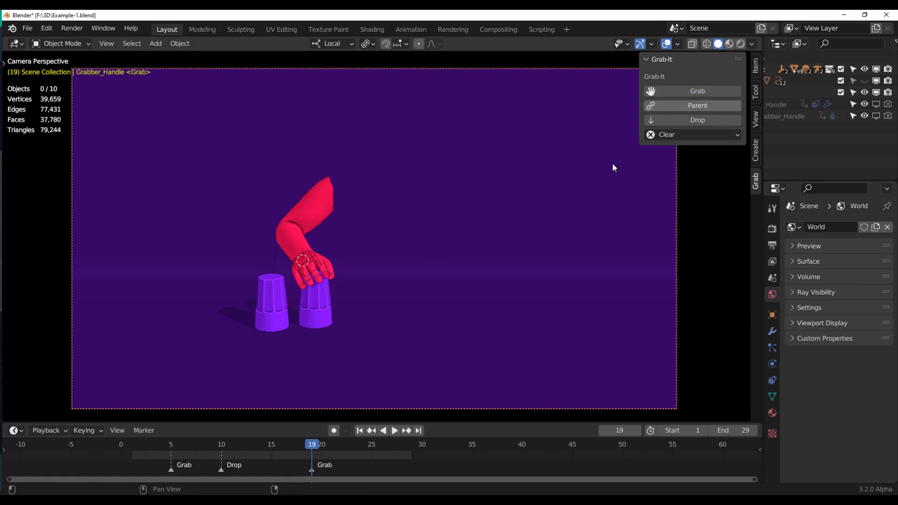
{"action": "left_click", "coordinate": [307, 316]}
{"action": "left_click", "coordinate": [690, 102]}
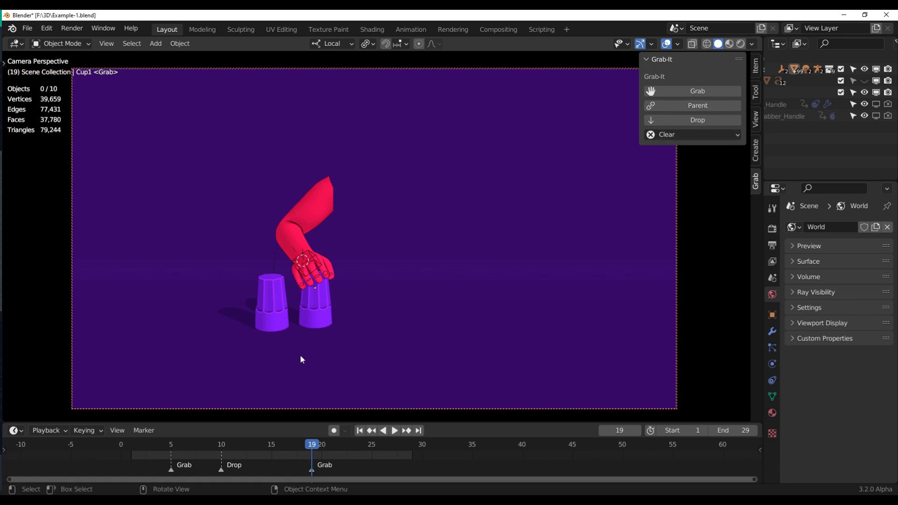
At frame 25, drop the second cup from the hand.
{"action": "key", "text": "space"}
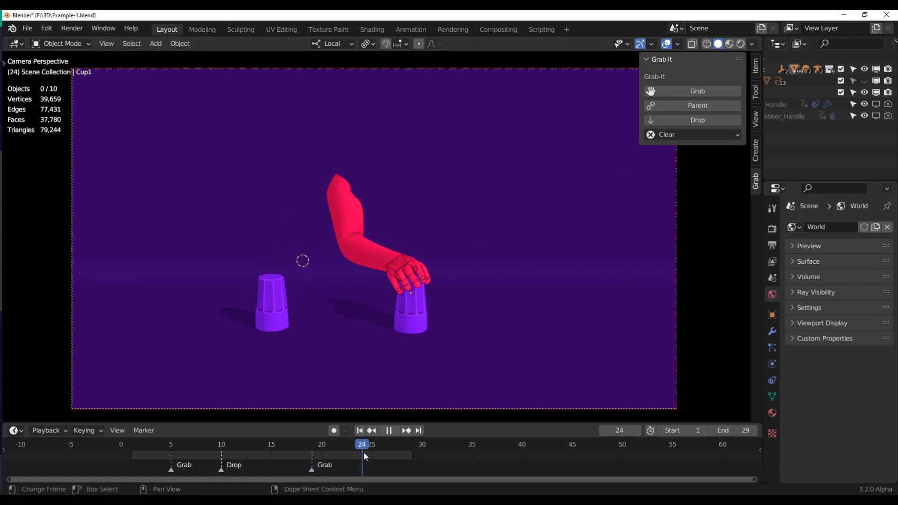
{"action": "key", "text": "space"}
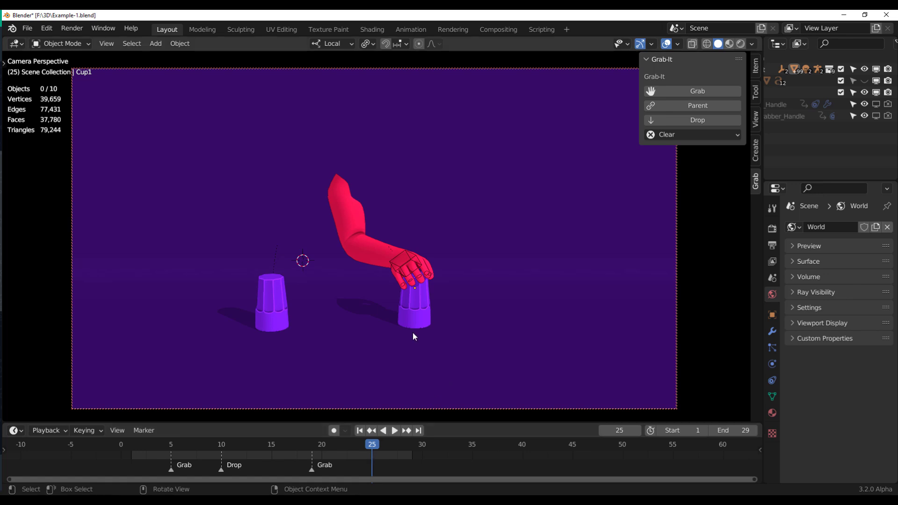
{"action": "left_click", "coordinate": [712, 117]}
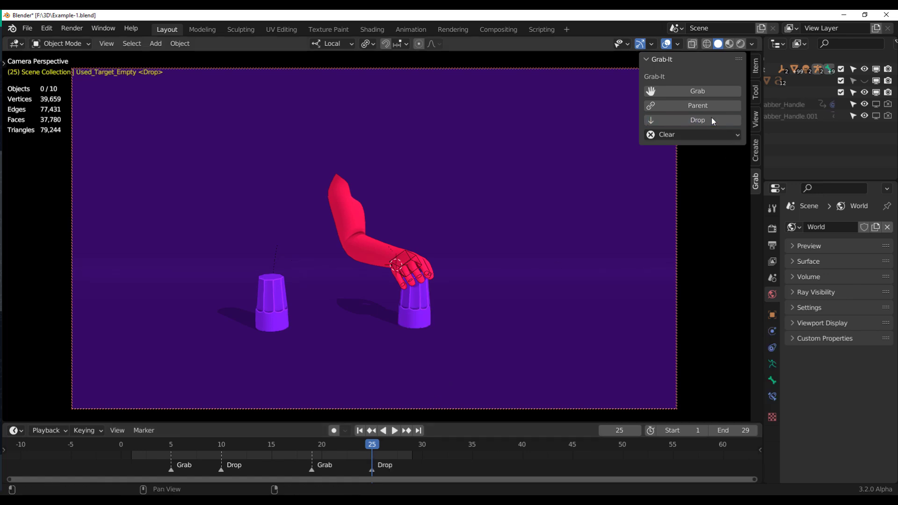
At frame 32, set a Grab on the hand's control box and parent the first cup to it again.
{"action": "left_click_drag", "start_coordinate": [375, 450], "coordinate": [447, 460]}
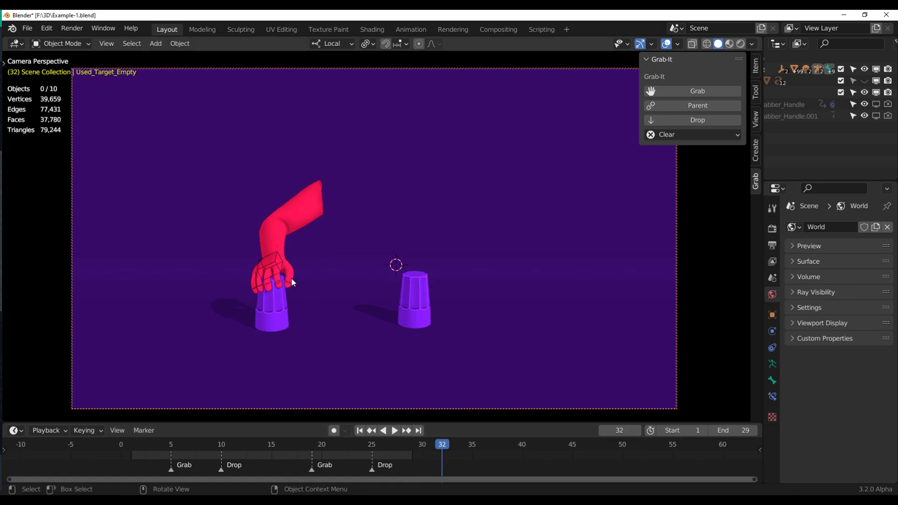
{"action": "left_click", "coordinate": [274, 264]}
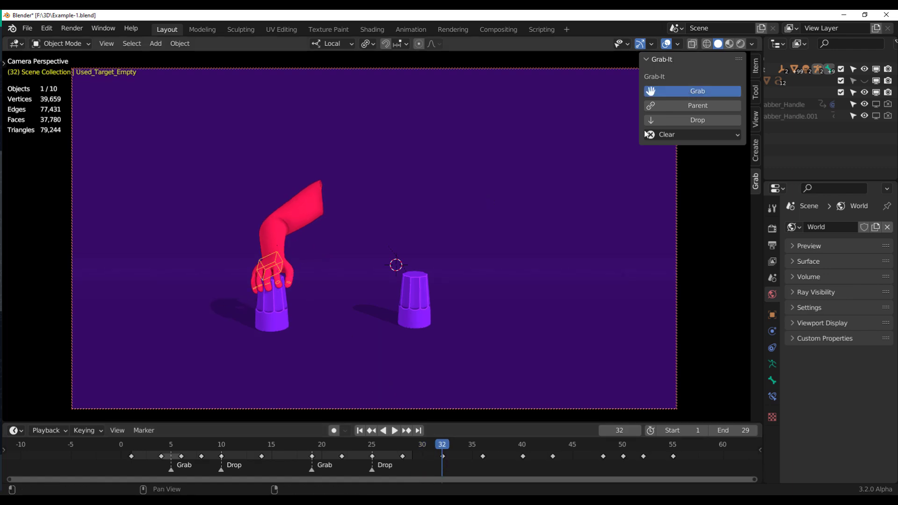
{"action": "left_click", "coordinate": [271, 310]}
{"action": "left_click", "coordinate": [679, 109]}
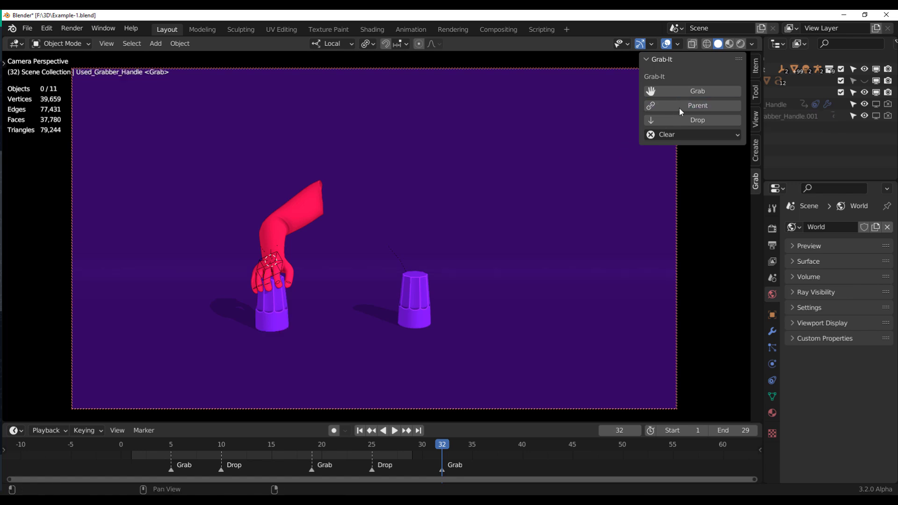
At frame 40, drop the first cup beside the second one.
{"action": "key", "text": "space"}
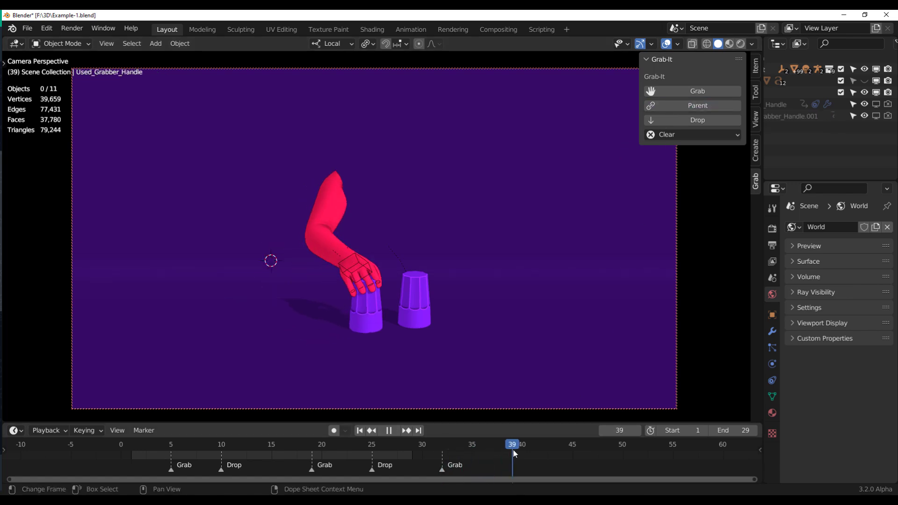
{"action": "left_click_drag", "start_coordinate": [517, 450], "coordinate": [520, 452]}
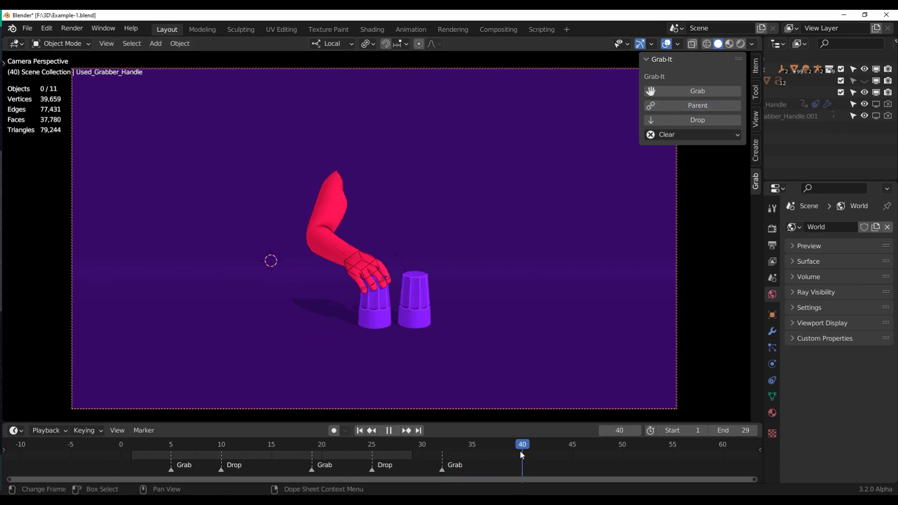
{"action": "left_click", "coordinate": [377, 304]}
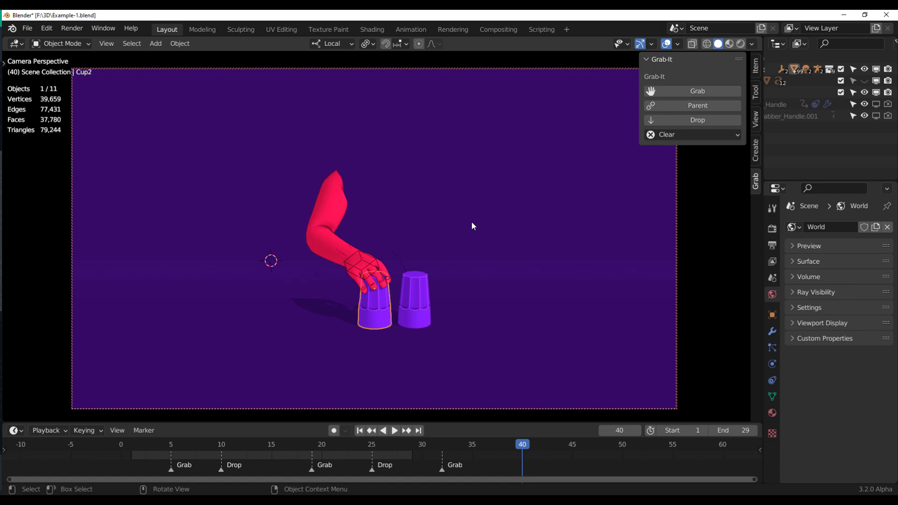
{"action": "left_click", "coordinate": [703, 118]}
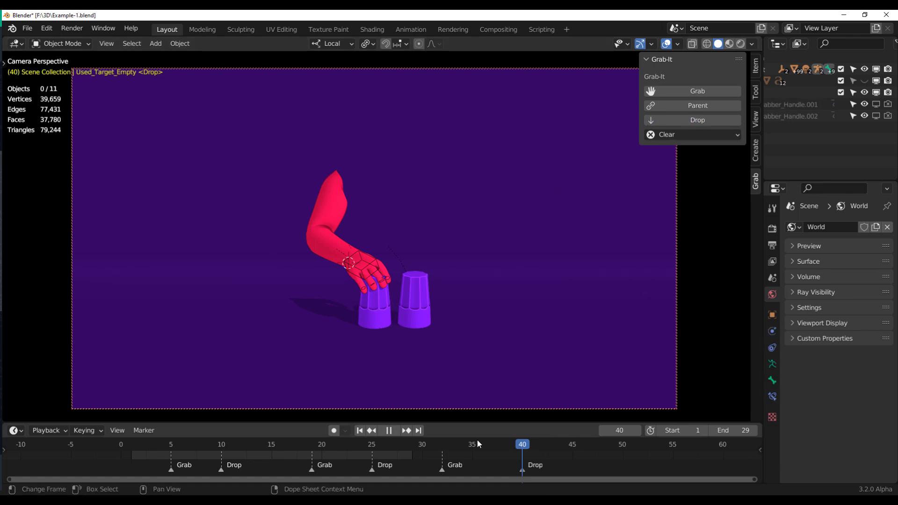
Play and scrub the animation from frame 5 to check how the hand grabs, moves and drops both cups.
{"action": "left_click_drag", "start_coordinate": [477, 439], "coordinate": [171, 449]}
{"action": "left_click", "coordinate": [395, 431]}
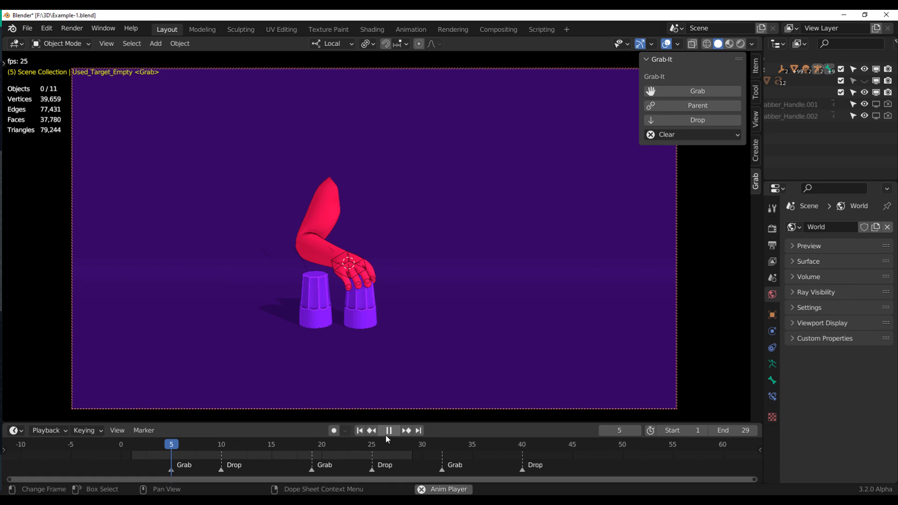
{"action": "left_click", "coordinate": [387, 432]}
{"action": "left_click_drag", "start_coordinate": [275, 445], "coordinate": [452, 455]}
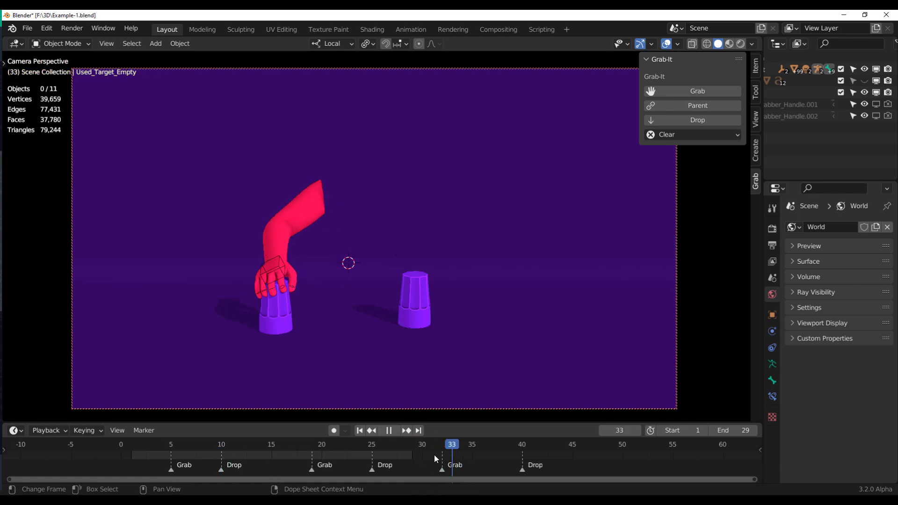
{"action": "key", "text": "space"}
{"action": "left_click_drag", "start_coordinate": [382, 449], "coordinate": [449, 457]}
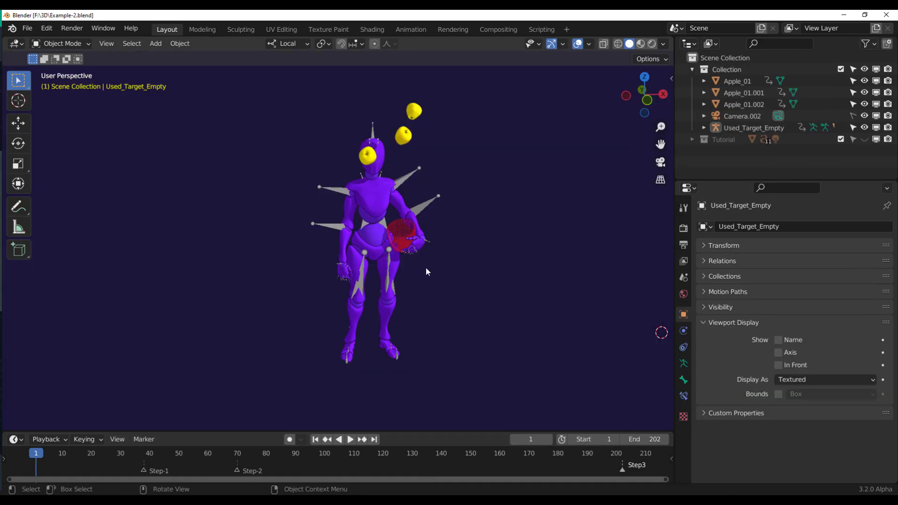
Preview the character's animation with the apples and basket in Example-2.blend.
{"action": "middle_click_drag", "start_coordinate": [426, 267], "coordinate": [387, 272]}
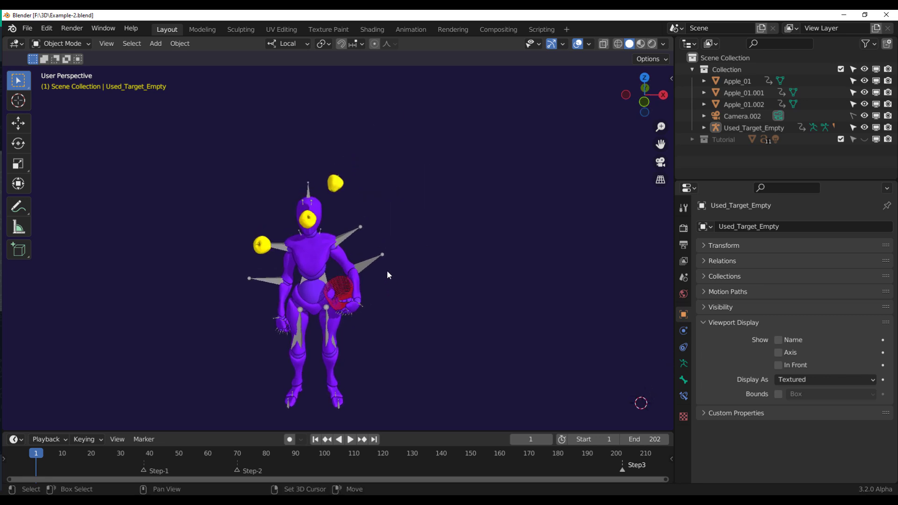
{"action": "scroll", "coordinate": [387, 272], "scroll_direction": "up", "scroll_amount": 3}
{"action": "left_click_drag", "start_coordinate": [34, 454], "coordinate": [548, 468]}
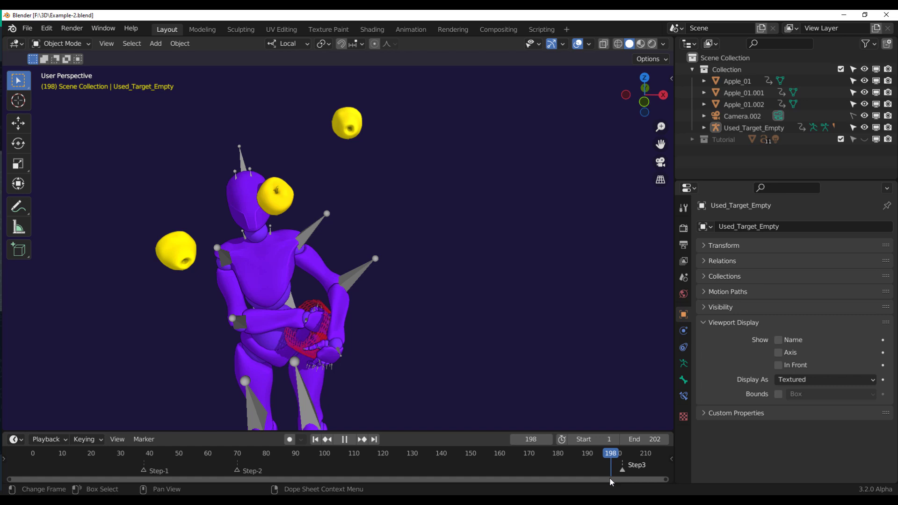
{"action": "key", "text": "space"}
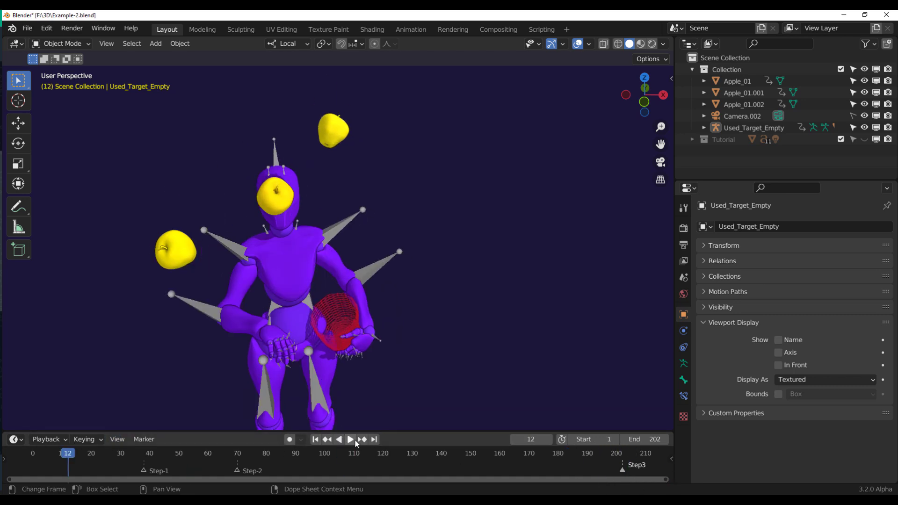
{"action": "left_click", "coordinate": [354, 440]}
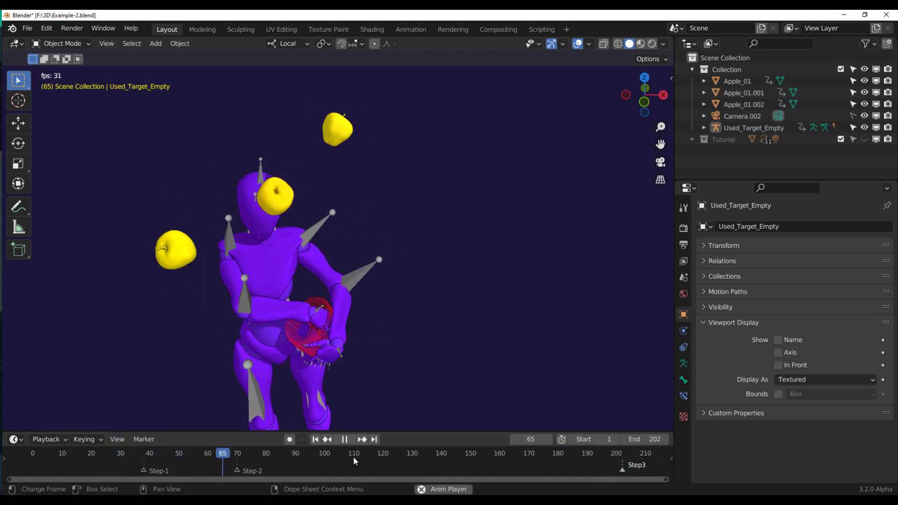
{"action": "key", "text": "space"}
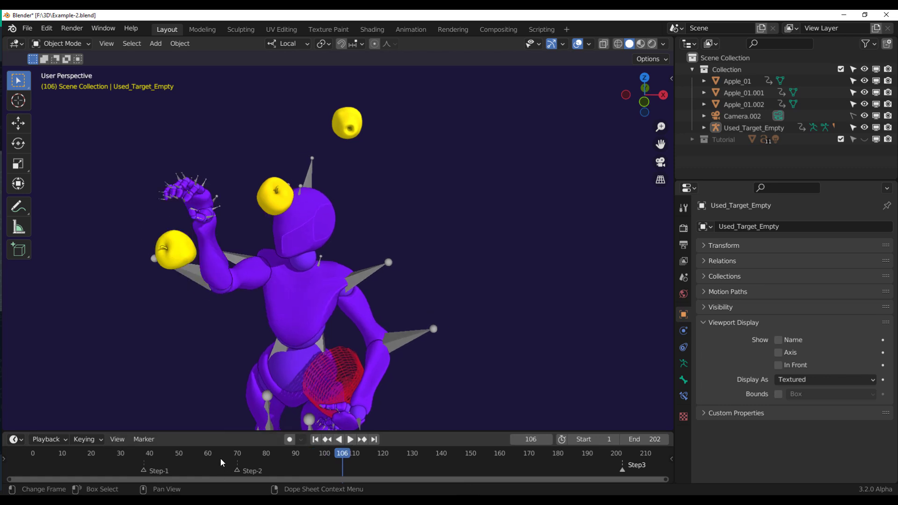
At frame 38, the Step-1 marker, set a Grab on the character's armature and parent the apple in its raised hand to it.
{"action": "left_click_drag", "start_coordinate": [221, 460], "coordinate": [145, 464]}
{"action": "middle_click_drag", "start_coordinate": [476, 249], "coordinate": [328, 282]}
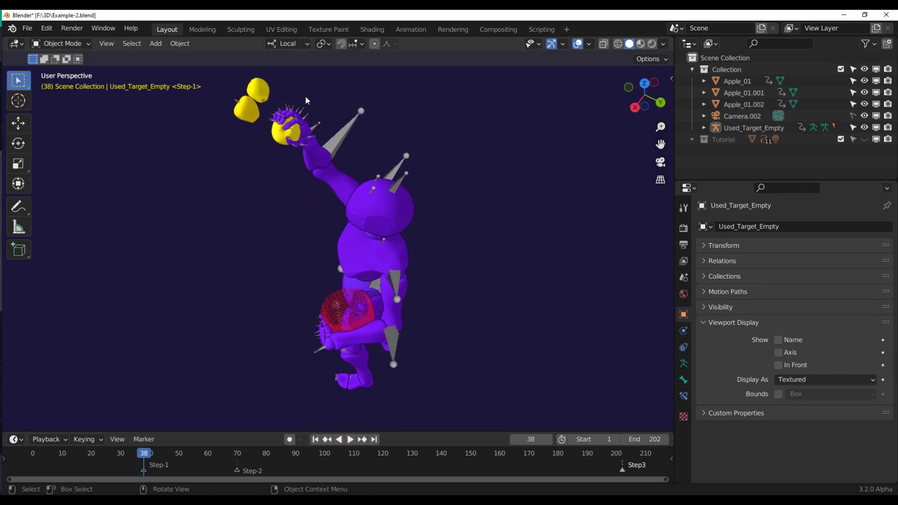
{"action": "scroll", "coordinate": [328, 172], "scroll_direction": "up", "scroll_amount": 3}
{"action": "middle_click_drag", "start_coordinate": [329, 176], "coordinate": [348, 236]}
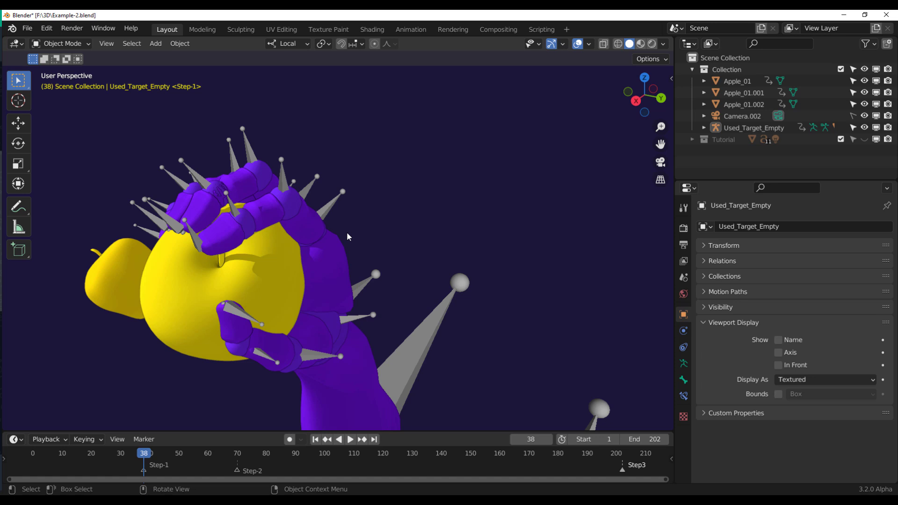
{"action": "key", "text": "n"}
{"action": "left_click", "coordinate": [339, 200]}
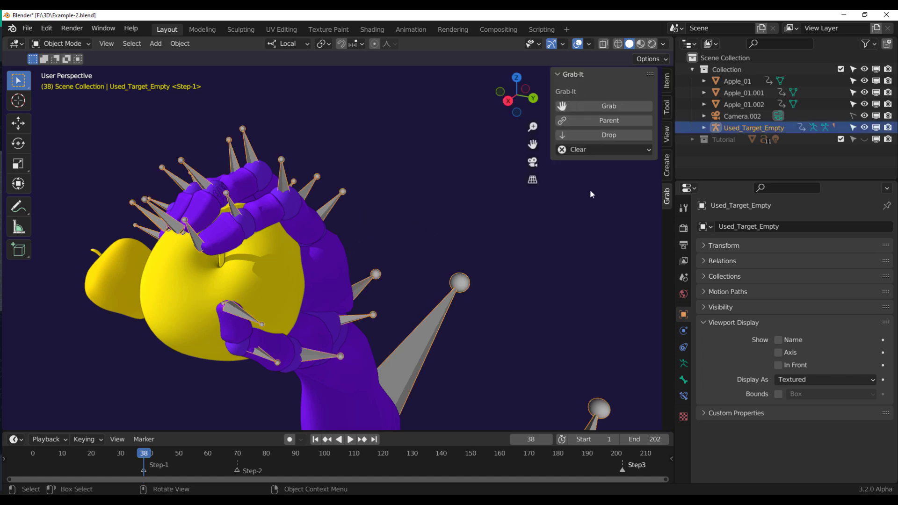
{"action": "left_click", "coordinate": [605, 107]}
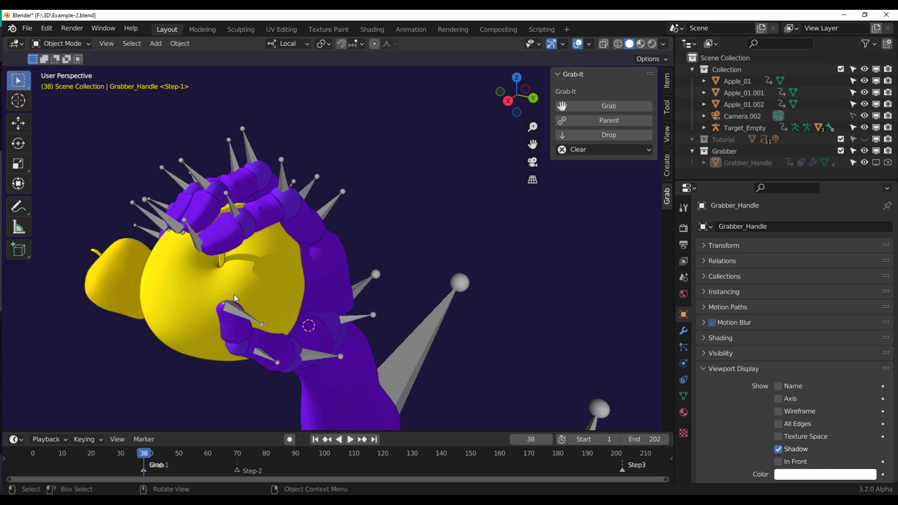
{"action": "left_click", "coordinate": [229, 290]}
{"action": "left_click", "coordinate": [587, 124]}
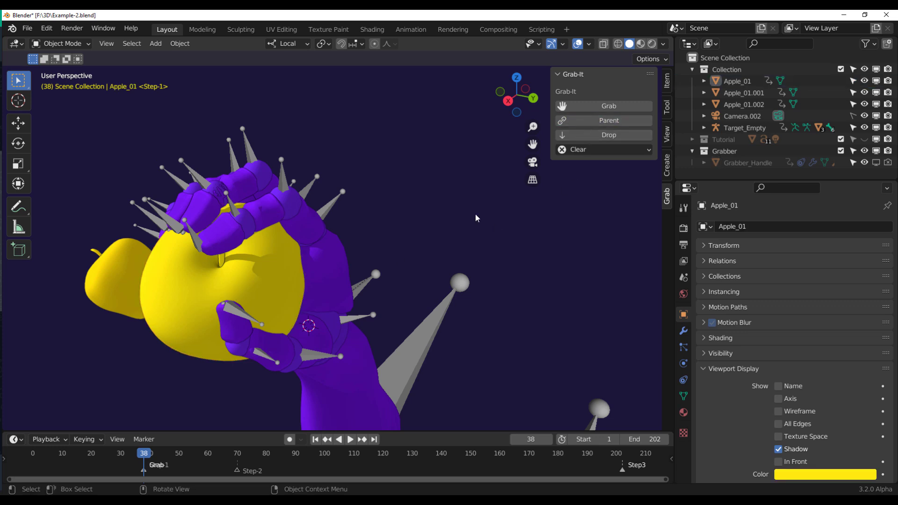
Play the animation from frame 38 to 67 to check how the raised hand carries the apple to the basket.
{"action": "scroll", "coordinate": [468, 225], "scroll_direction": "down", "scroll_amount": 11}
{"action": "middle_click_drag", "start_coordinate": [404, 296], "coordinate": [367, 238]}
{"action": "scroll", "coordinate": [470, 310], "scroll_direction": "up", "scroll_amount": 2}
{"action": "scroll", "coordinate": [470, 309], "scroll_direction": "up", "scroll_amount": 1}
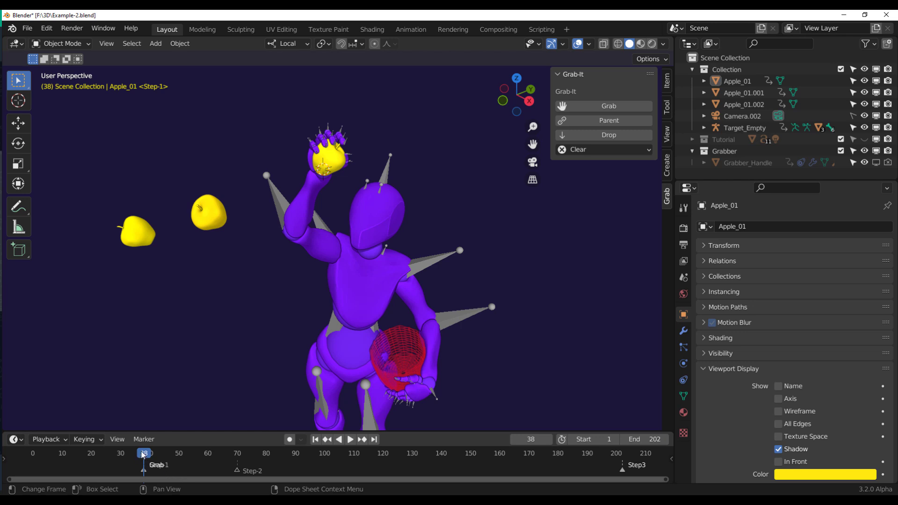
{"action": "key", "text": "space"}
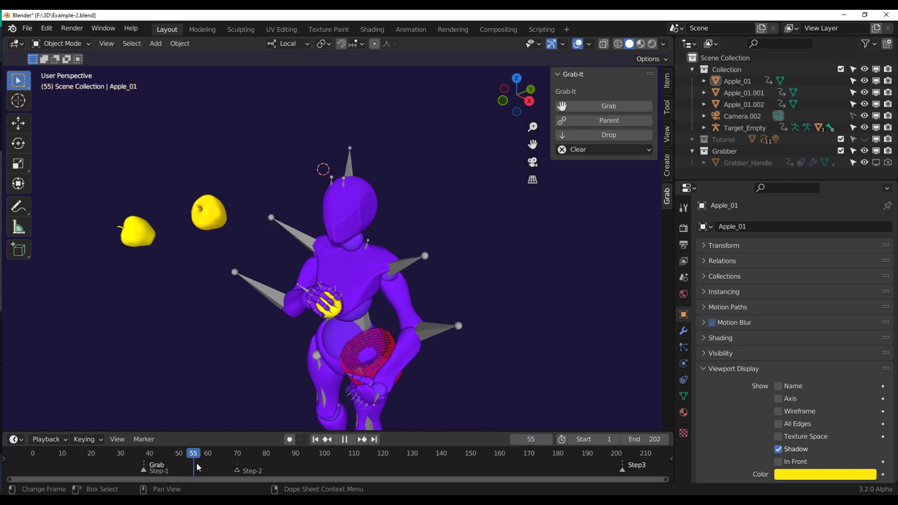
{"action": "key", "text": "space"}
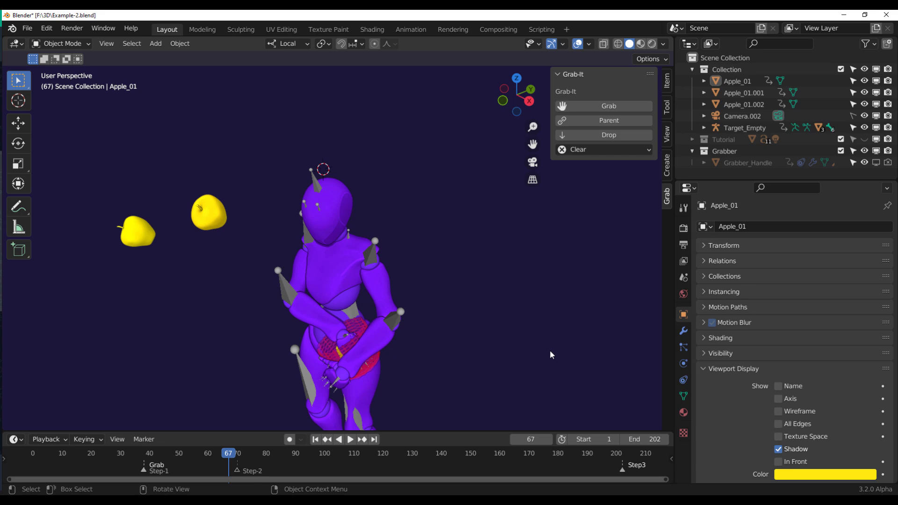
At frame 69, just before the Step-2 marker, drop the carried apple inside the basket.
{"action": "scroll", "coordinate": [350, 366], "scroll_direction": "up", "scroll_amount": 5}
{"action": "scroll", "coordinate": [354, 368], "scroll_direction": "up", "scroll_amount": 2}
{"action": "middle_click_drag", "start_coordinate": [385, 385], "coordinate": [418, 316], "text": "shift"}
{"action": "middle_click_drag", "start_coordinate": [403, 363], "coordinate": [449, 372]}
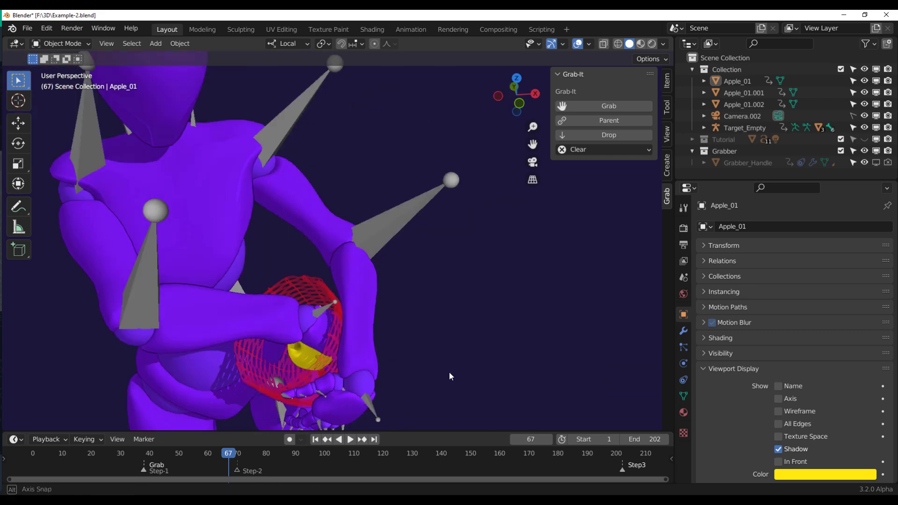
{"action": "middle_click_drag", "start_coordinate": [327, 367], "coordinate": [396, 256], "text": "shift"}
{"action": "scroll", "coordinate": [395, 257], "scroll_direction": "up", "scroll_amount": 2}
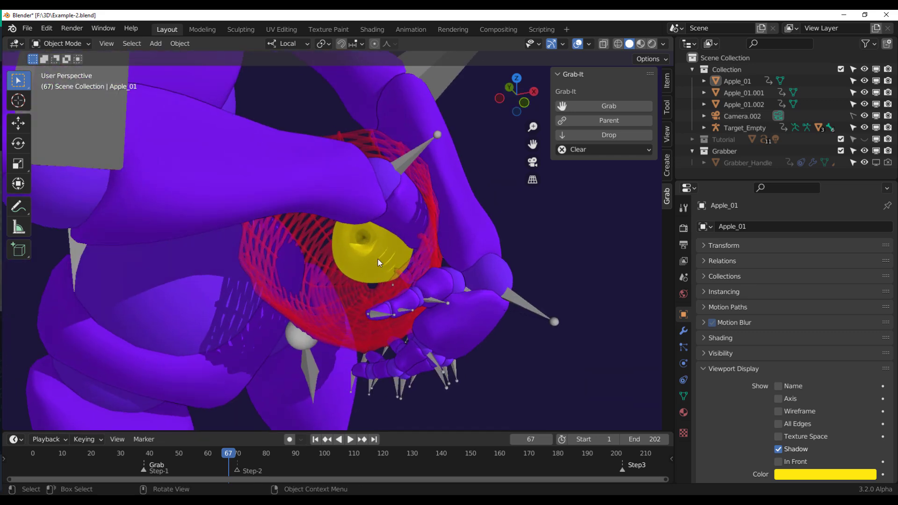
{"action": "left_click", "coordinate": [236, 461]}
{"action": "key", "text": "space"}
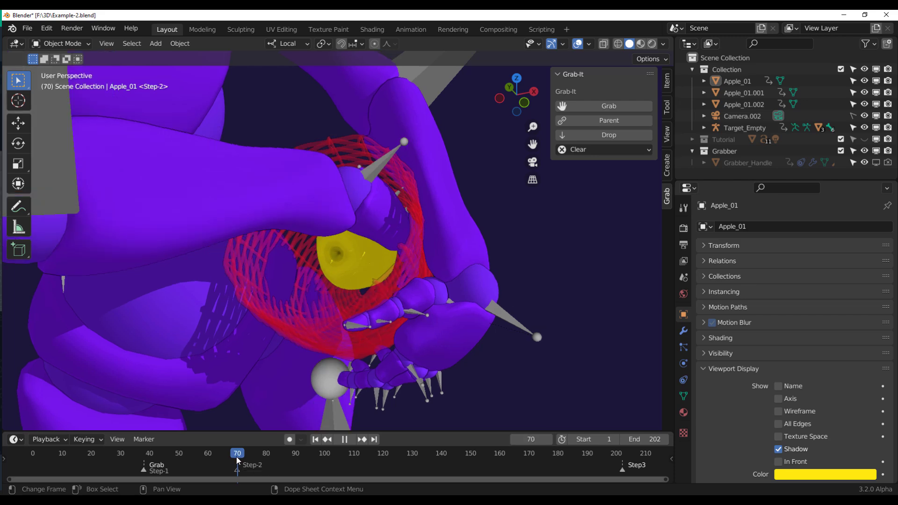
{"action": "key", "text": "Escape"}
{"action": "left_click", "coordinate": [357, 262]}
{"action": "left_click", "coordinate": [620, 136]}
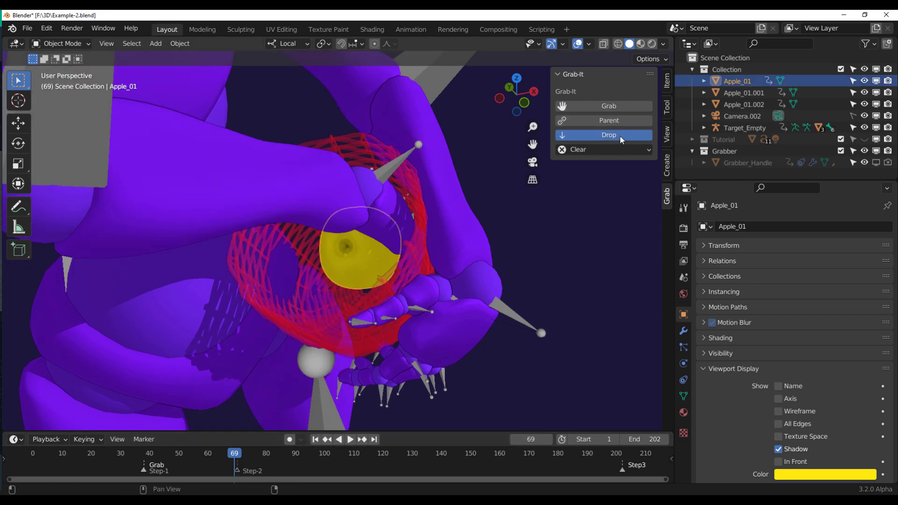
At frame 72, set a Grab on the red basket holding the dropped apple.
{"action": "mouse_move", "coordinate": [238, 454]}
{"action": "left_mouse_down"}
{"action": "mouse_move", "coordinate": [200, 455]}
{"action": "mouse_move", "coordinate": [330, 460]}
{"action": "mouse_move", "coordinate": [234, 449]}
{"action": "left_mouse_up"}
{"action": "key", "text": "space"}
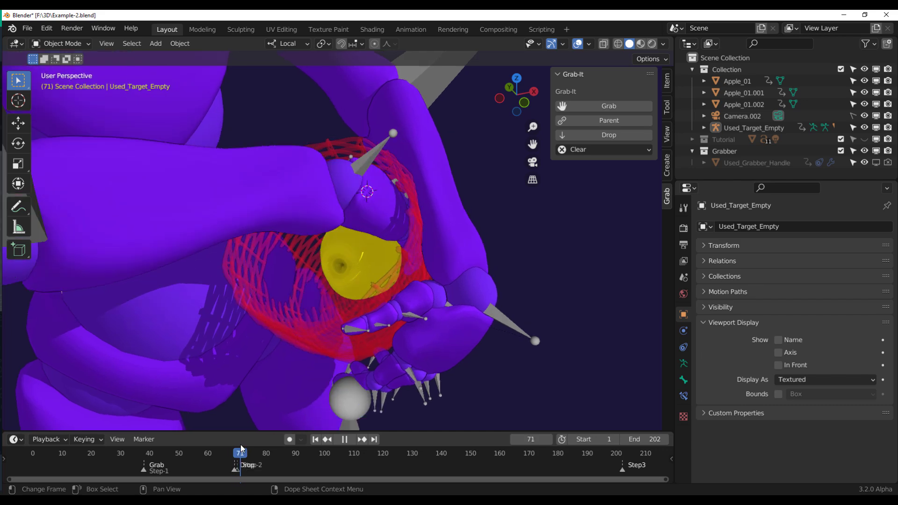
{"action": "key", "text": "space"}
{"action": "left_click", "coordinate": [314, 347]}
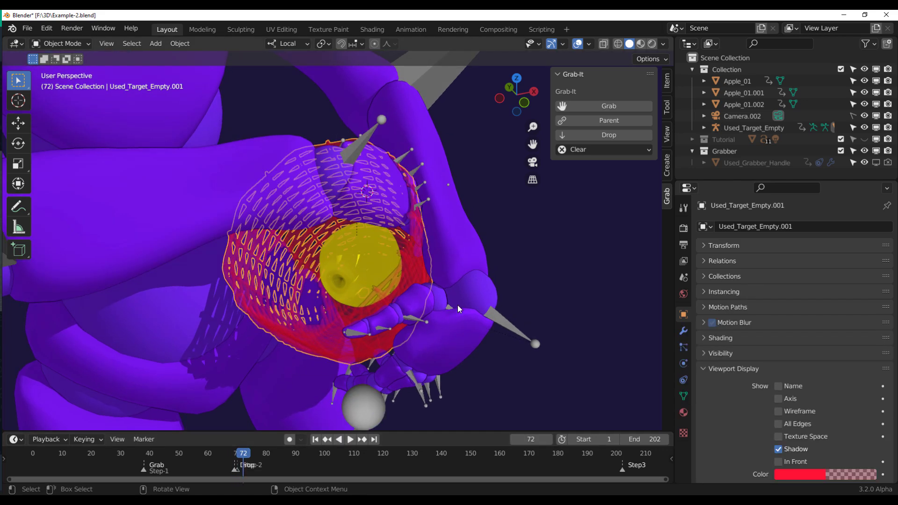
{"action": "left_click", "coordinate": [600, 109]}
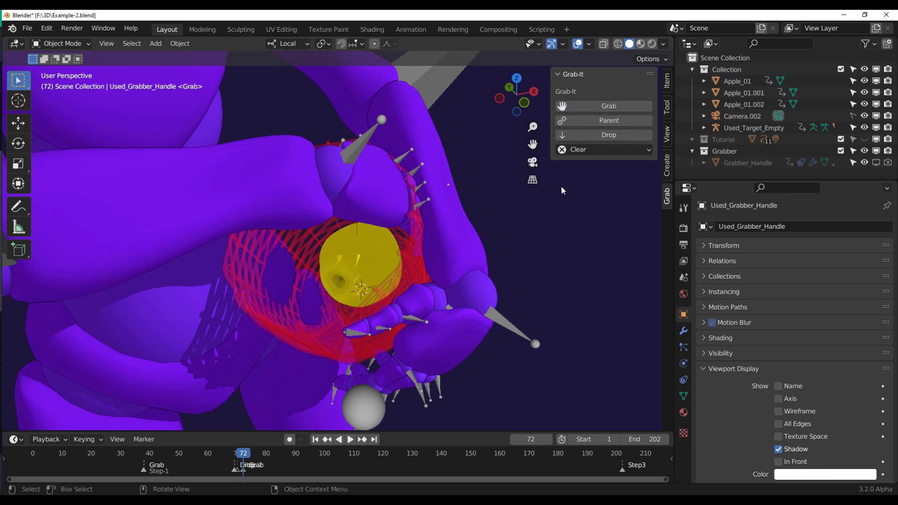
Scrub and play the animation from frame 72 to 87 to check how the apple moves with the basket.
{"action": "scroll", "coordinate": [439, 306], "scroll_direction": "down", "scroll_amount": 1}
{"action": "middle_click_drag", "start_coordinate": [432, 315], "coordinate": [414, 319]}
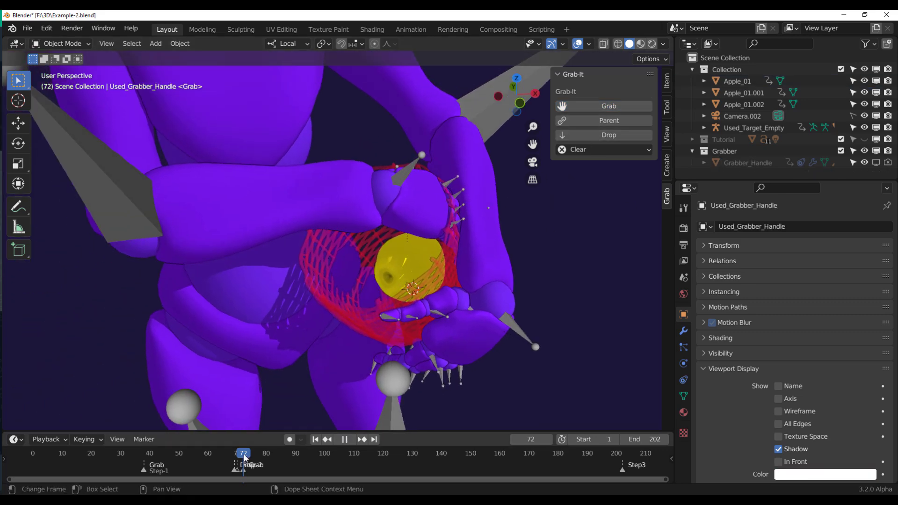
{"action": "mouse_move", "coordinate": [244, 459]}
{"action": "left_mouse_down"}
{"action": "mouse_move", "coordinate": [94, 458]}
{"action": "mouse_move", "coordinate": [258, 469]}
{"action": "left_mouse_up"}
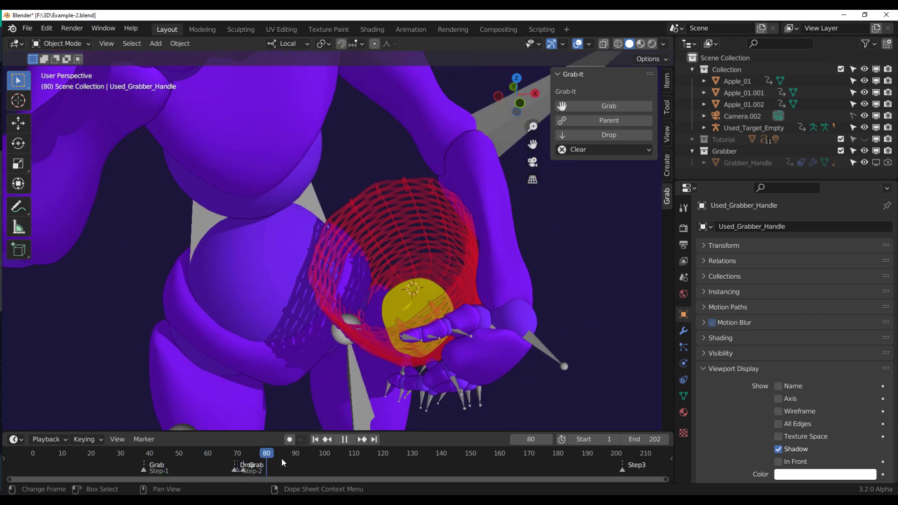
{"action": "scroll", "coordinate": [312, 347], "scroll_direction": "down", "scroll_amount": 5}
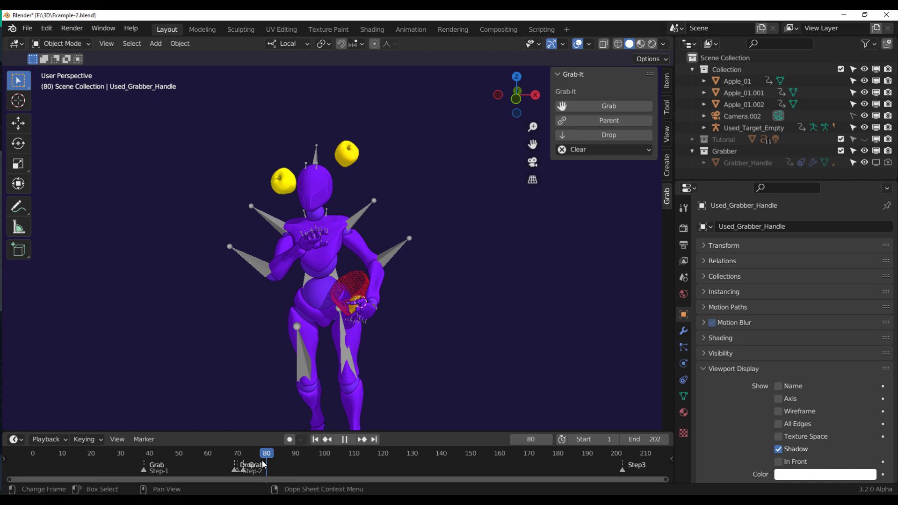
{"action": "key", "text": "space"}
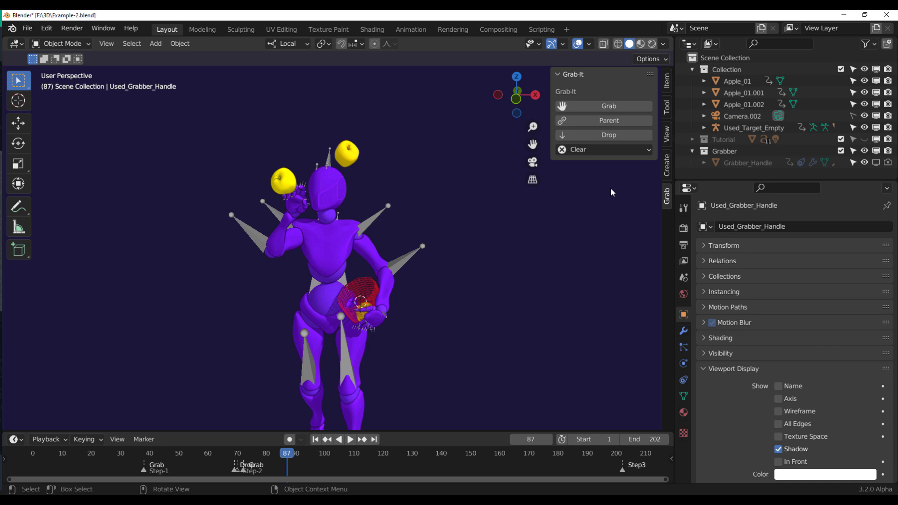
Delete all the grabber markers from the timeline with Grab-It's Clear options.
{"action": "left_click", "coordinate": [585, 148]}
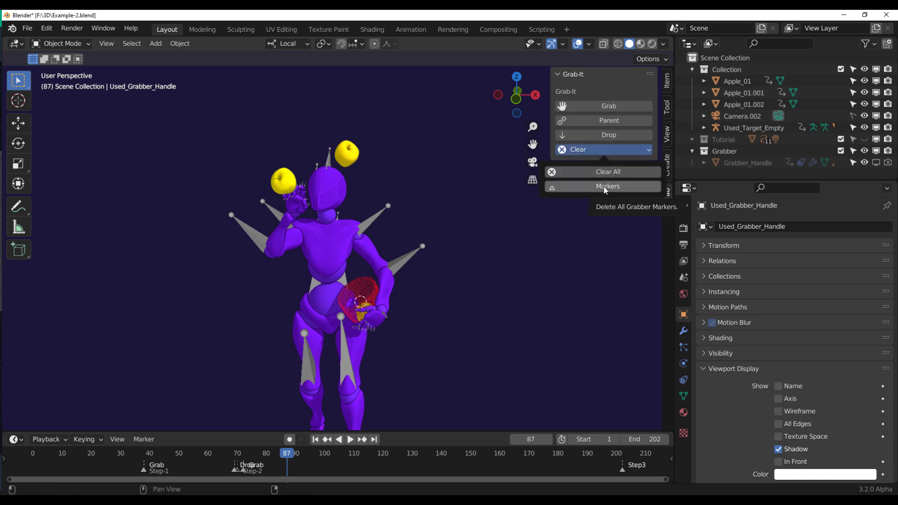
{"action": "left_click", "coordinate": [606, 186]}
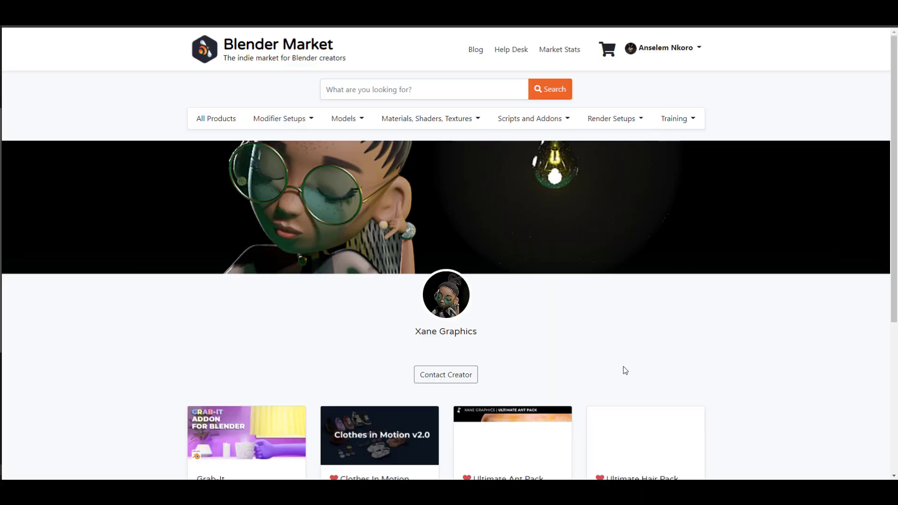
Switch to Blender Market and browse the Grab-It product page and the other Xane Graphics products.
{"action": "scroll", "coordinate": [625, 371], "scroll_direction": "down", "scroll_amount": 3}
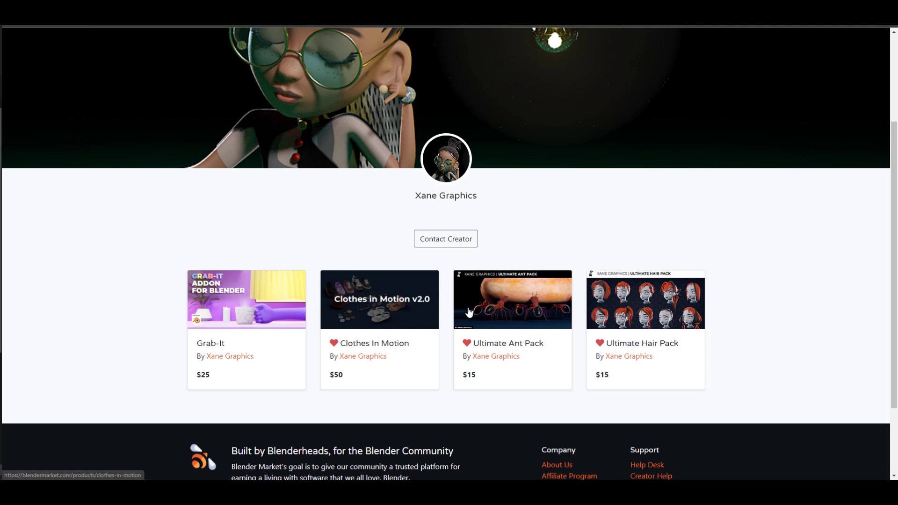
{"action": "scroll", "coordinate": [395, 317], "scroll_direction": "down", "scroll_amount": 2}
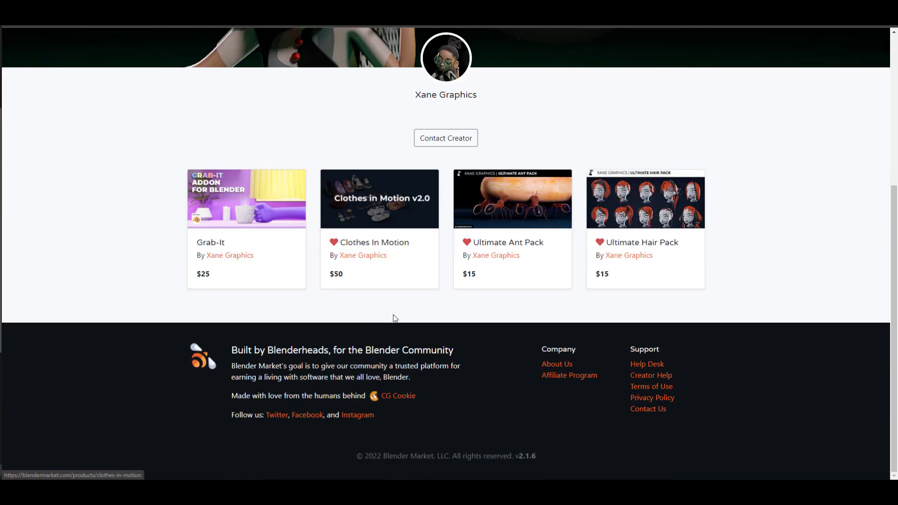
{"action": "scroll", "coordinate": [471, 316], "scroll_direction": "up", "scroll_amount": 4}
{"action": "scroll", "coordinate": [479, 316], "scroll_direction": "up", "scroll_amount": 1}
{"action": "scroll", "coordinate": [478, 316], "scroll_direction": "down", "scroll_amount": 1}
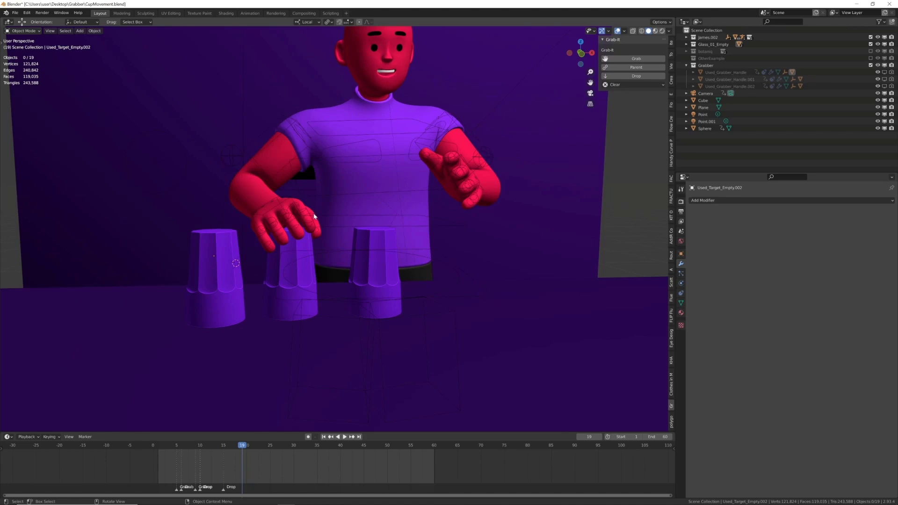
In CupMovement.blend at frame 19, set a Grab on the hand control over the middle cup and parent that cup to it.
{"action": "left_click", "coordinate": [295, 205]}
{"action": "right_click", "coordinate": [295, 205]}
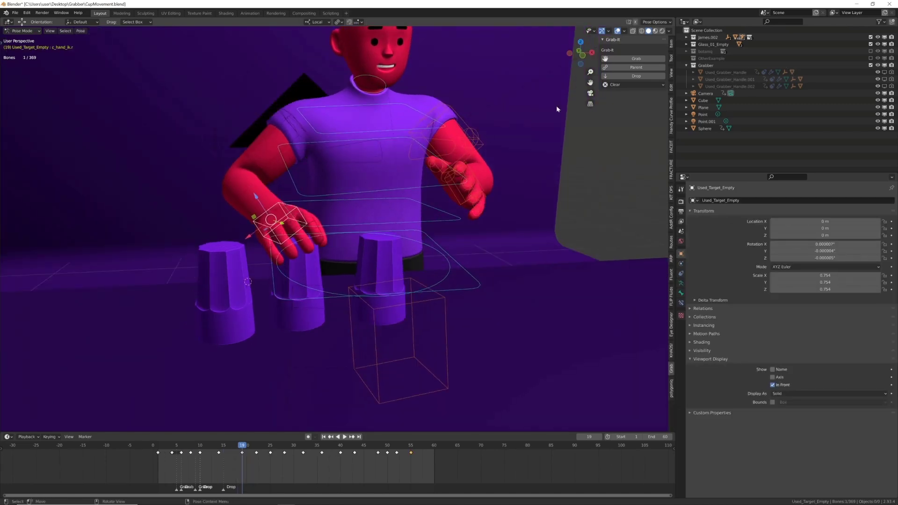
{"action": "left_click", "coordinate": [621, 59]}
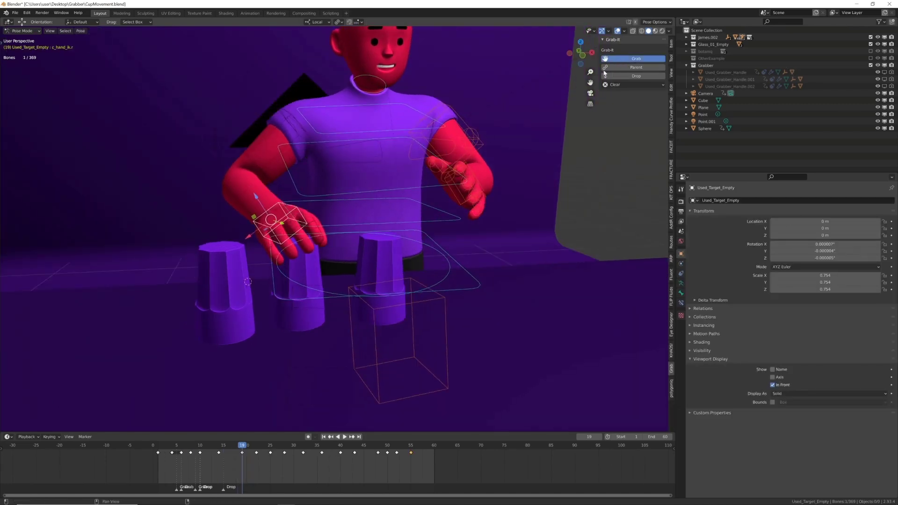
{"action": "left_click", "coordinate": [307, 276]}
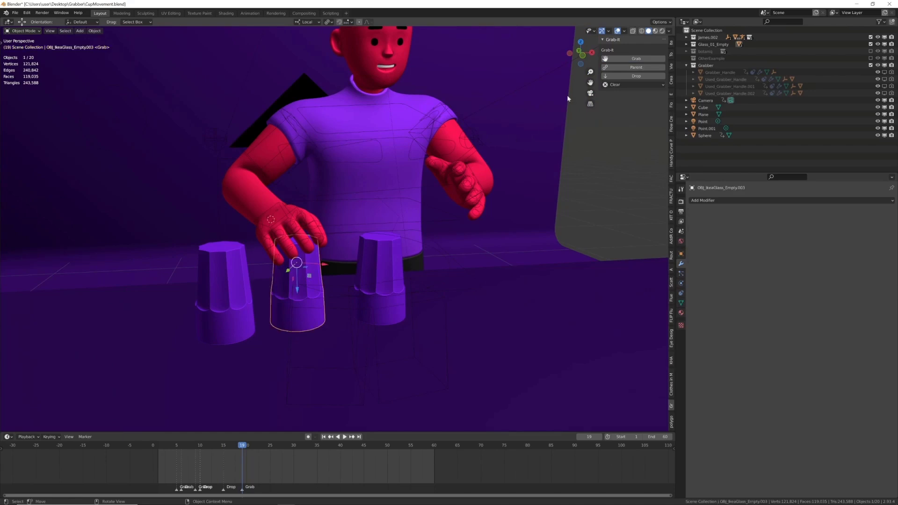
{"action": "left_click", "coordinate": [635, 68]}
Play and step through frames 19 to 27 to check the hand carrying the cup, stopping at frame 25.
{"action": "key", "text": "space"}
{"action": "key", "text": "Right"}
{"action": "key", "text": "Right"}
{"action": "key", "text": "Right"}
{"action": "key", "text": "Right"}
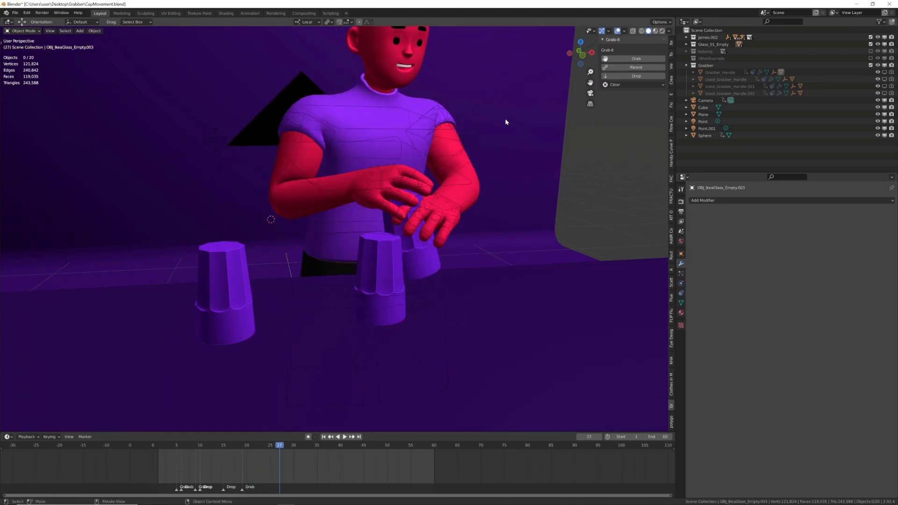
{"action": "key", "text": "Left"}
{"action": "key", "text": "Left"}
{"action": "key", "text": "Left"}
{"action": "key", "text": "Right"}
{"action": "middle_click_drag", "start_coordinate": [507, 118], "coordinate": [562, 66]}
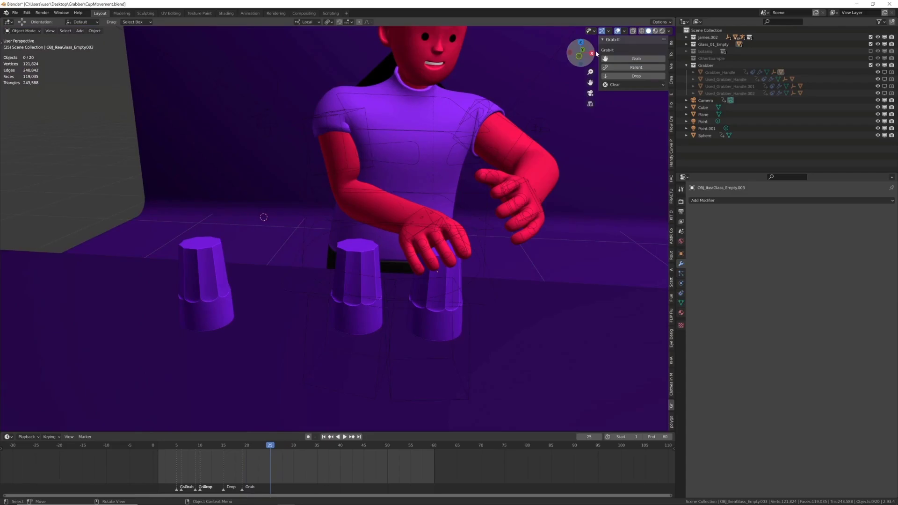